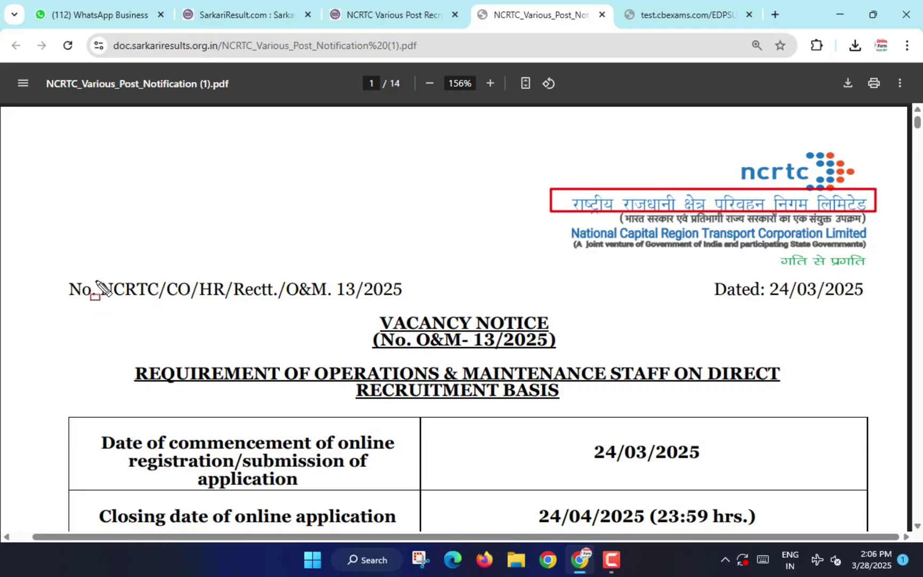
# Highlight the NCRTC notice number and key dates: registration 24/03/2025 to 24/04/2025, CBT May 2025.
pyautogui.moveTo(89, 276); pyautogui.dragTo(159, 303)
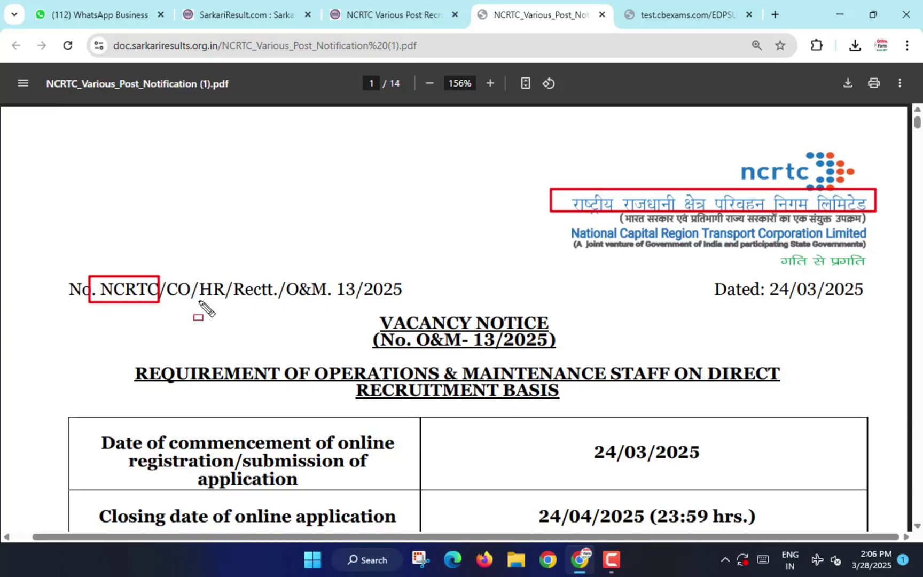
pyautogui.press('Escape')
pyautogui.scroll(-4, 370, 285)
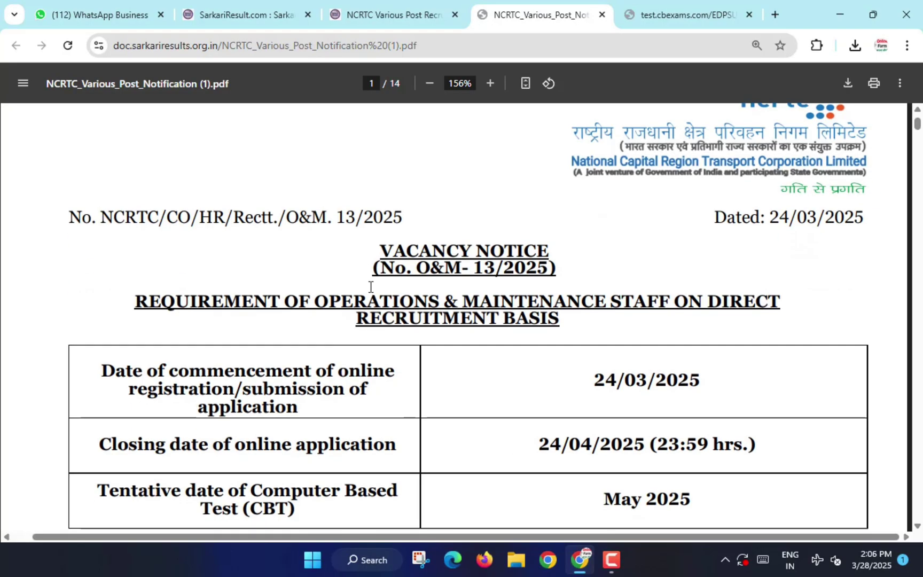
pyautogui.scroll(1, 470, 246)
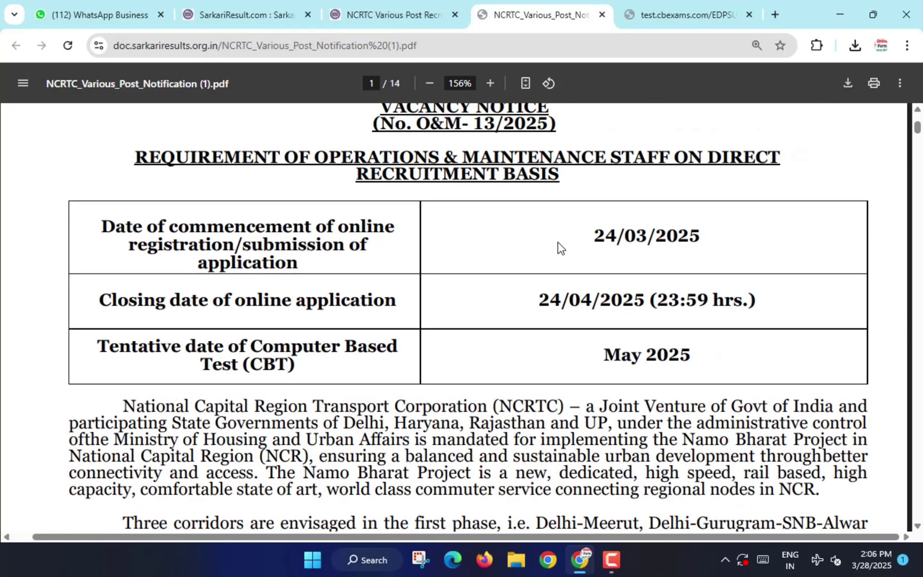
pyautogui.moveTo(580, 218)
pyautogui.mouseDown()
pyautogui.moveTo(662, 253)
pyautogui.moveTo(722, 252)
pyautogui.mouseUp()
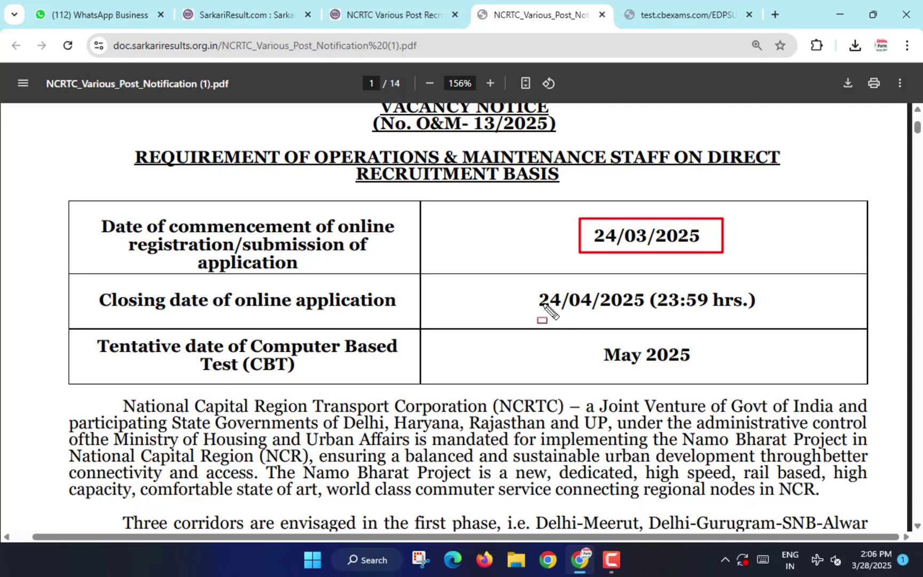
pyautogui.moveTo(531, 285)
pyautogui.mouseDown()
pyautogui.moveTo(638, 327)
pyautogui.moveTo(801, 319)
pyautogui.mouseUp()
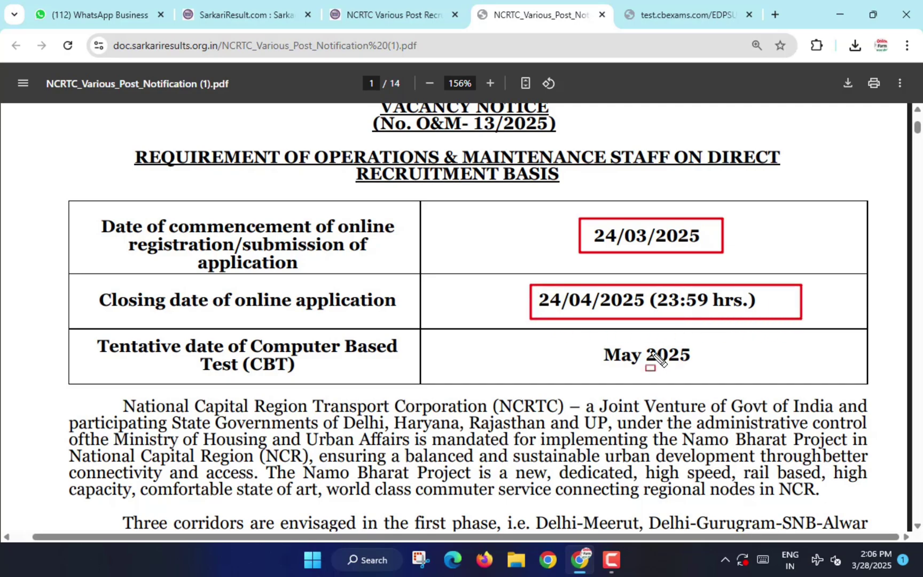
pyautogui.moveTo(90, 332)
pyautogui.mouseDown()
pyautogui.moveTo(343, 388)
pyautogui.moveTo(415, 386)
pyautogui.mouseUp()
pyautogui.moveTo(589, 338); pyautogui.dragTo(769, 381)
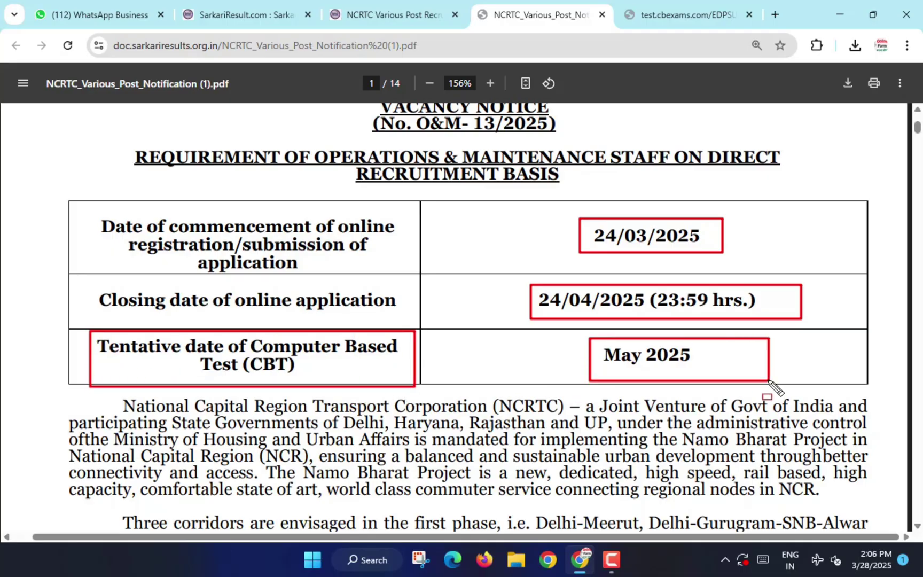
pyautogui.press('Escape')
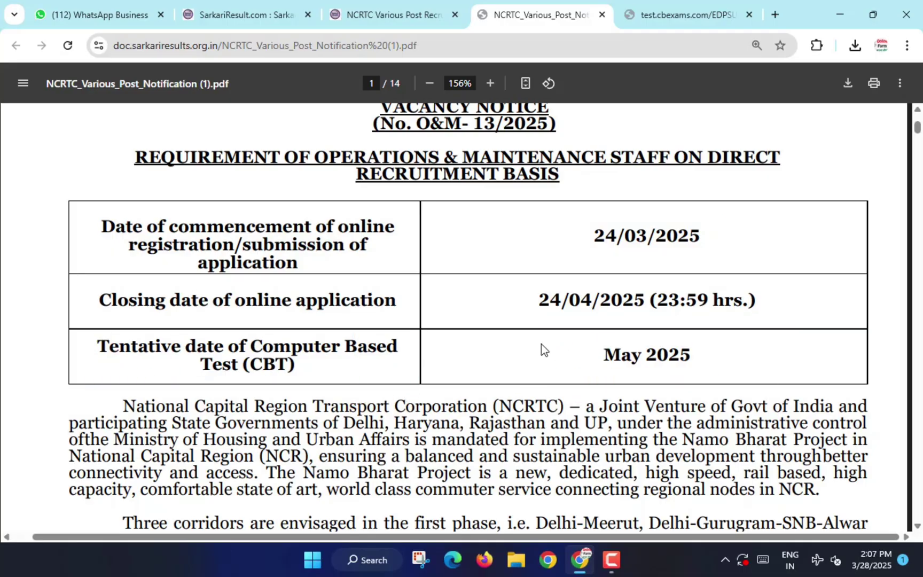
# Scroll to the vacancy table and highlight its post, pay scale and category headers.
pyautogui.scroll(-7, 541, 344)
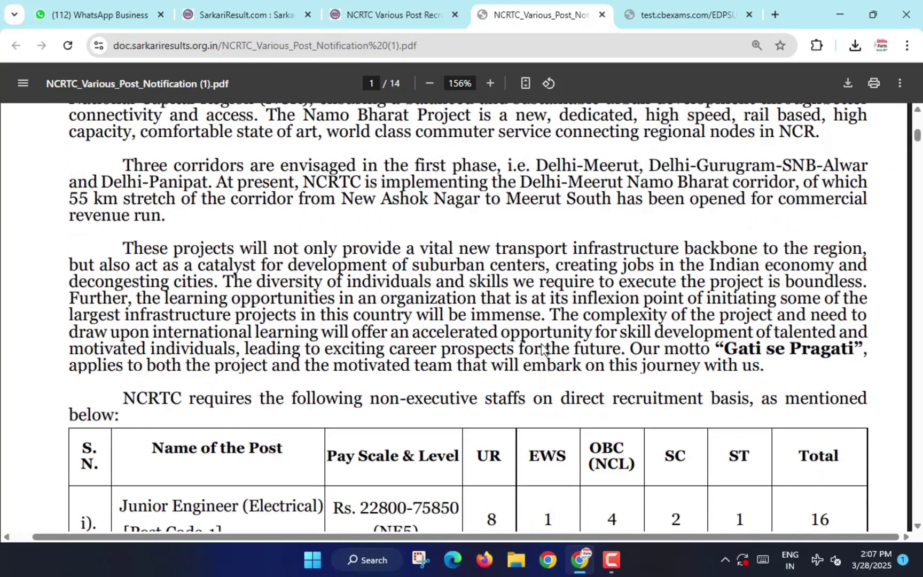
pyautogui.scroll(-4, 541, 346)
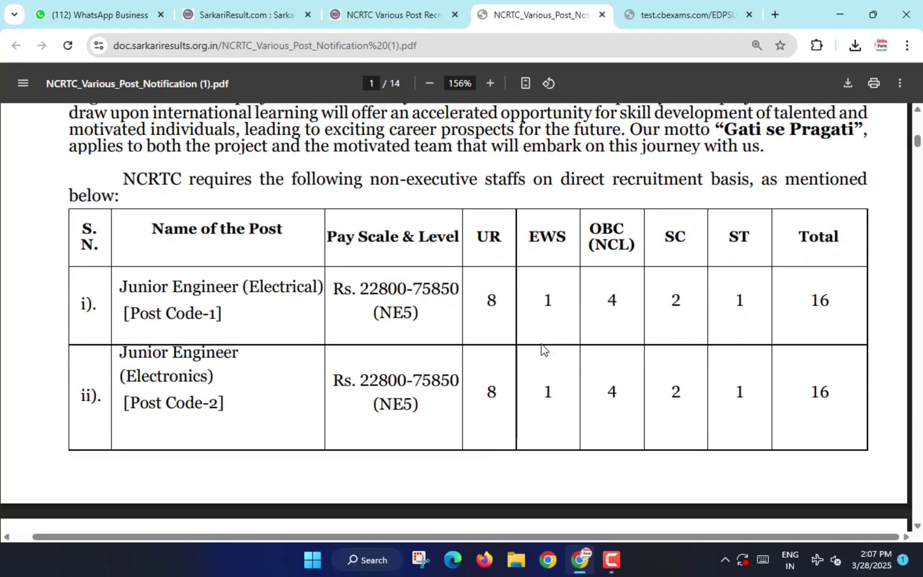
pyautogui.scroll(-1, 541, 347)
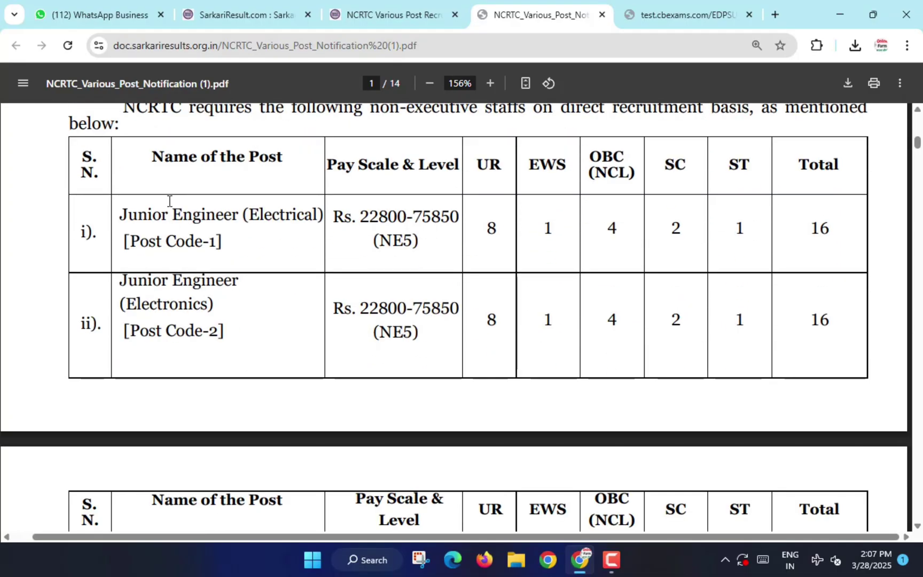
pyautogui.moveTo(136, 140)
pyautogui.mouseDown()
pyautogui.moveTo(170, 158)
pyautogui.moveTo(380, 183)
pyautogui.moveTo(855, 183)
pyautogui.mouseUp()
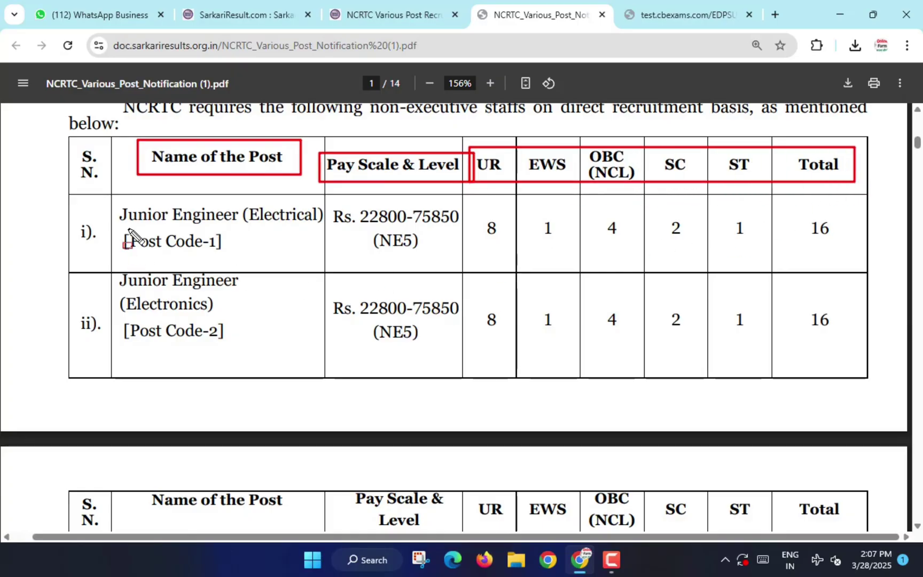
pyautogui.press('Escape')
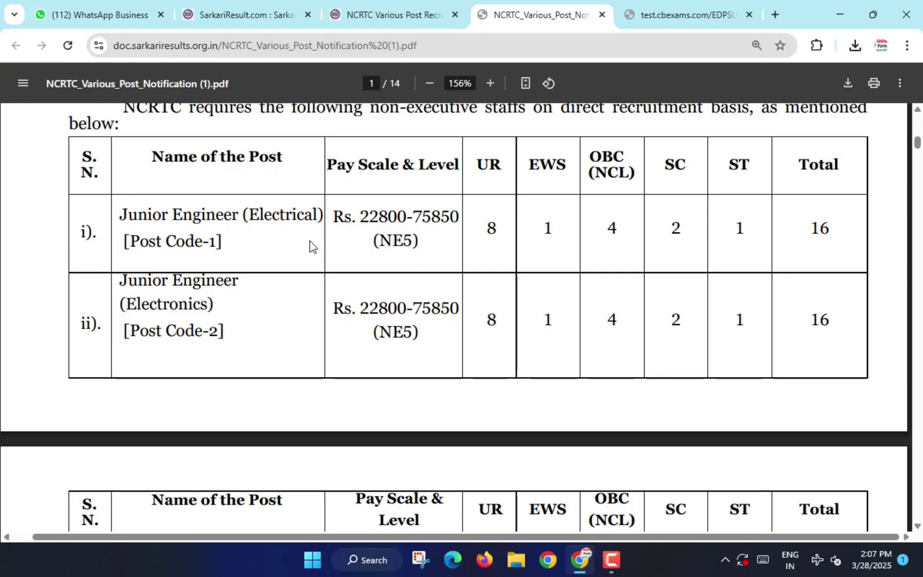
pyautogui.scroll(-10, 310, 241)
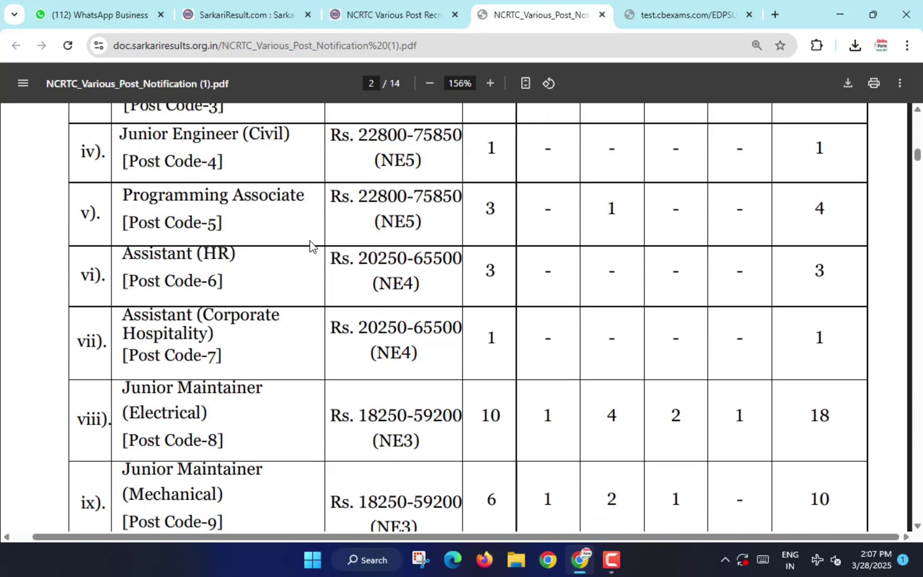
pyautogui.scroll(-3, 310, 241)
# Switch to the NCRTC registration page and begin a new registration.
pyautogui.hotkey('ctrl', 'Tab')
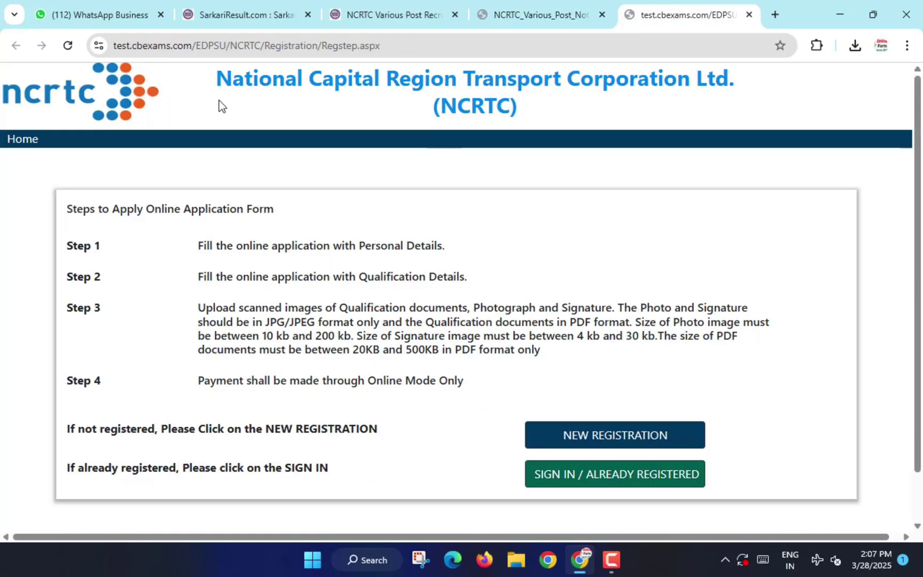
pyautogui.moveTo(196, 56)
pyautogui.mouseDown()
pyautogui.moveTo(489, 110)
pyautogui.moveTo(751, 130)
pyautogui.mouseUp()
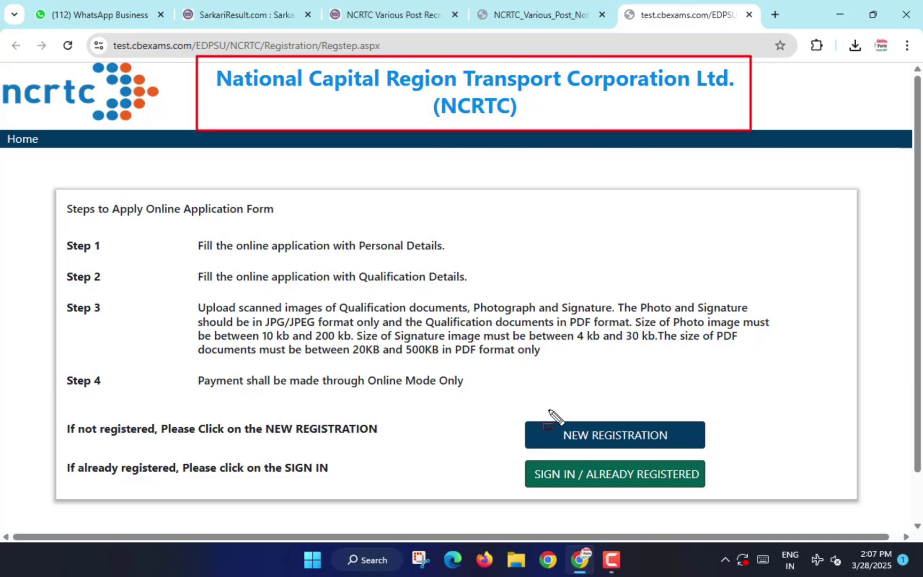
pyautogui.moveTo(560, 435)
pyautogui.mouseDown()
pyautogui.moveTo(583, 455)
pyautogui.moveTo(711, 459)
pyautogui.mouseUp()
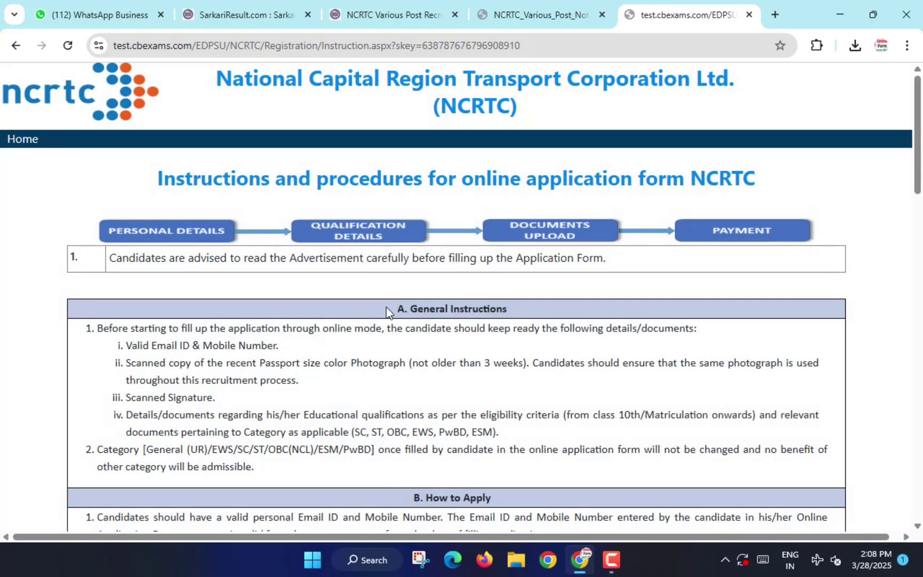
# Read through the instructions and start the online application form.
pyautogui.scroll(-5, 390, 309)
pyautogui.scroll(-9, 390, 308)
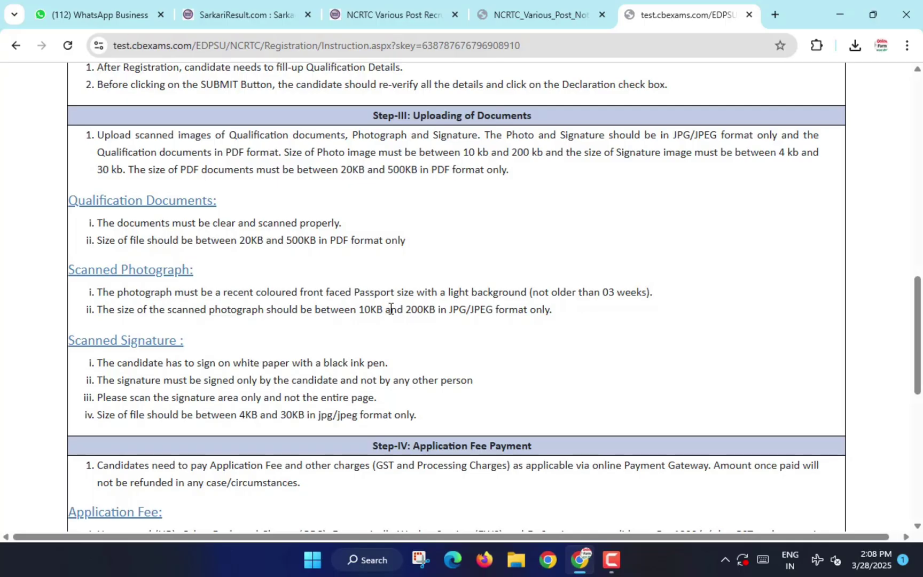
pyautogui.scroll(-1, 391, 309)
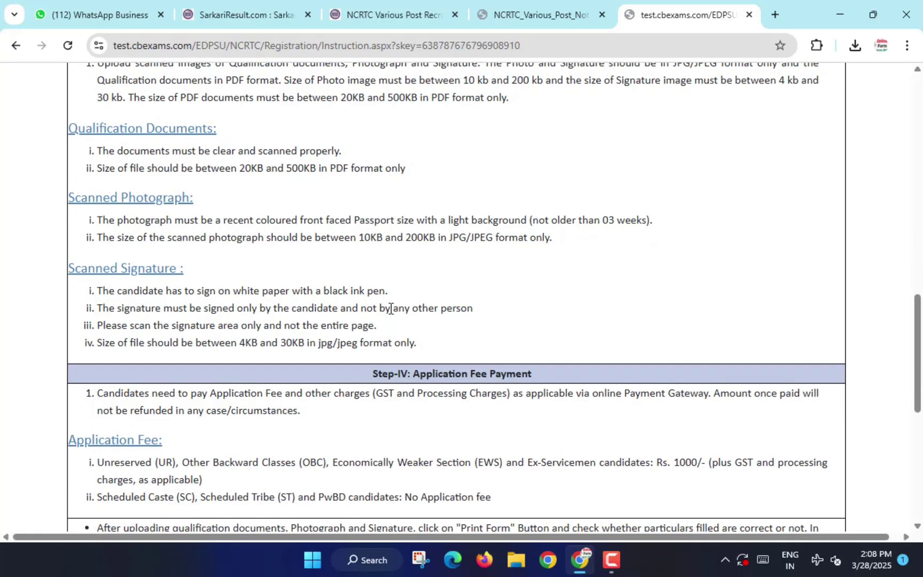
pyautogui.scroll(-7, 391, 309)
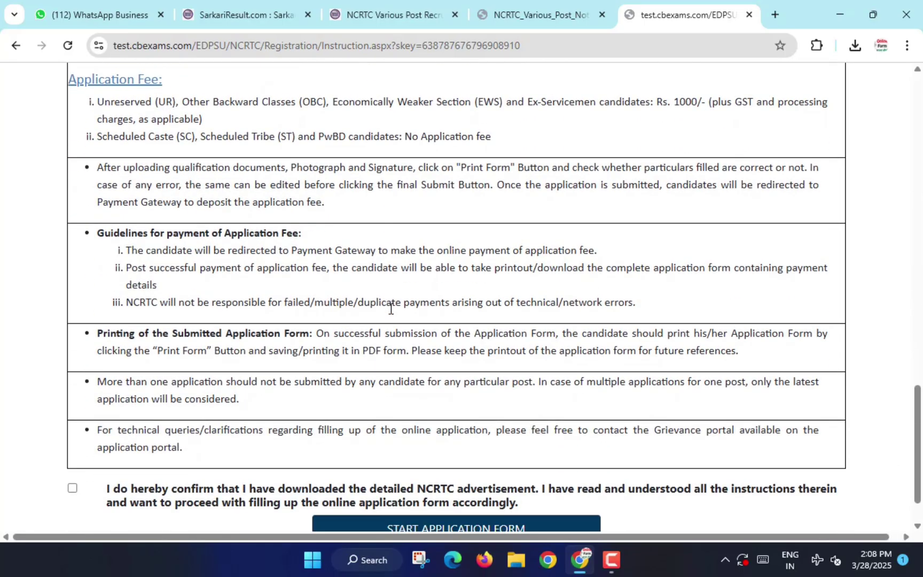
pyautogui.scroll(-1, 390, 308)
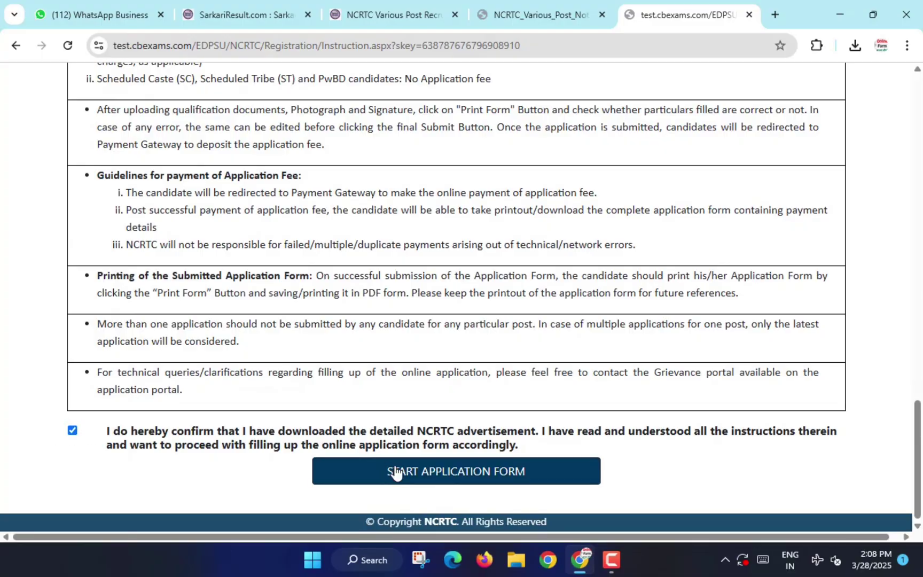
pyautogui.click(478, 477)
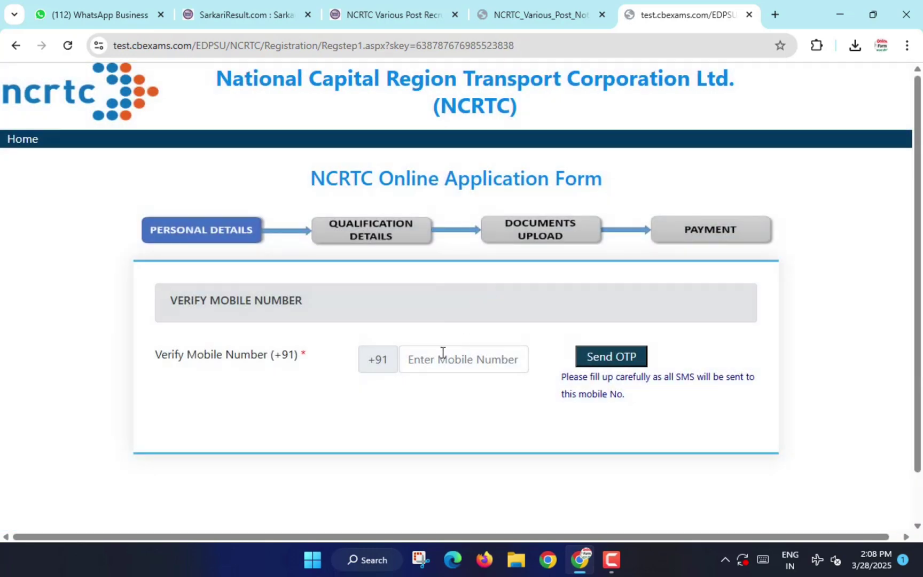
# Verify the applicant's mobile number with its one-time code.
pyautogui.moveTo(405, 349); pyautogui.dragTo(513, 369)
pyautogui.moveTo(569, 344); pyautogui.dragTo(622, 365)
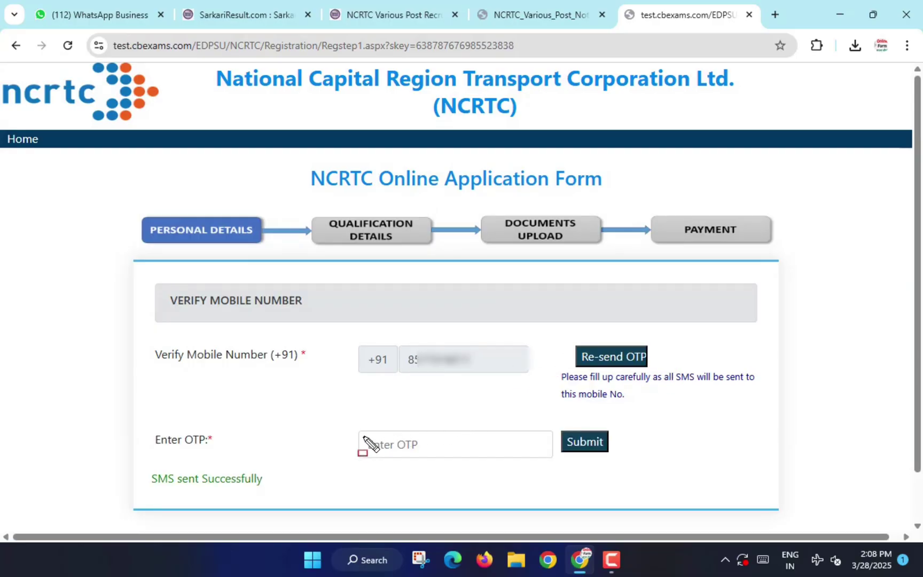
pyautogui.moveTo(363, 435); pyautogui.dragTo(466, 458)
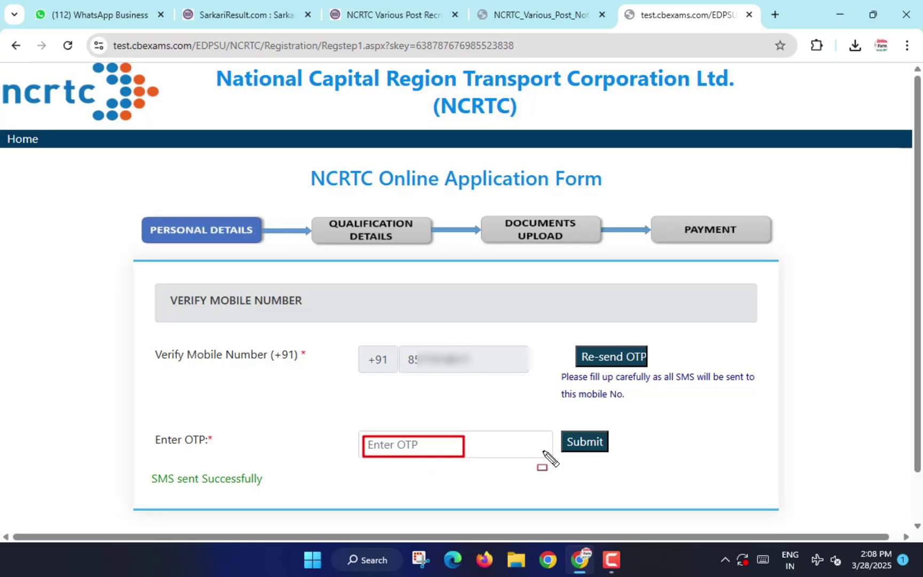
pyautogui.click(584, 443)
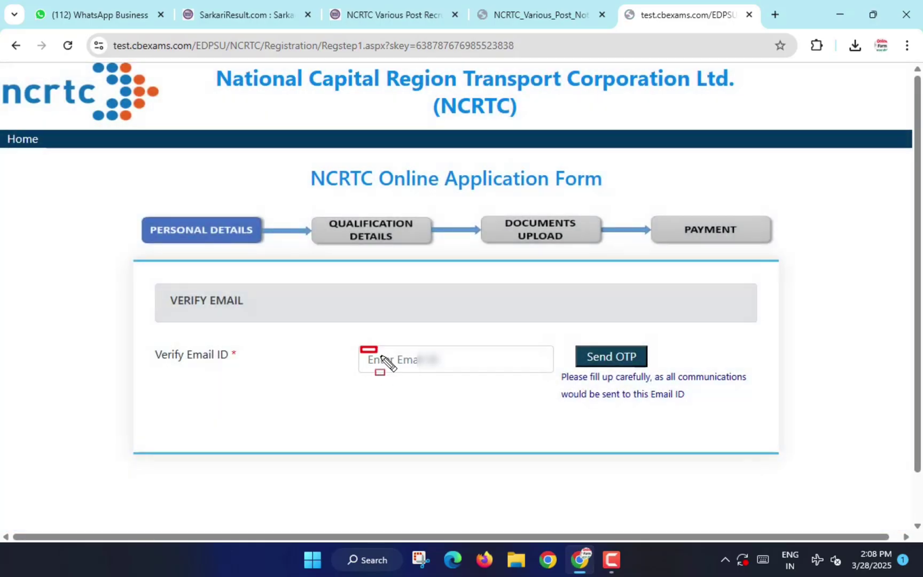
# Verify the e-mail address by pasting and submitting its one-time code.
pyautogui.moveTo(360, 346); pyautogui.dragTo(514, 386)
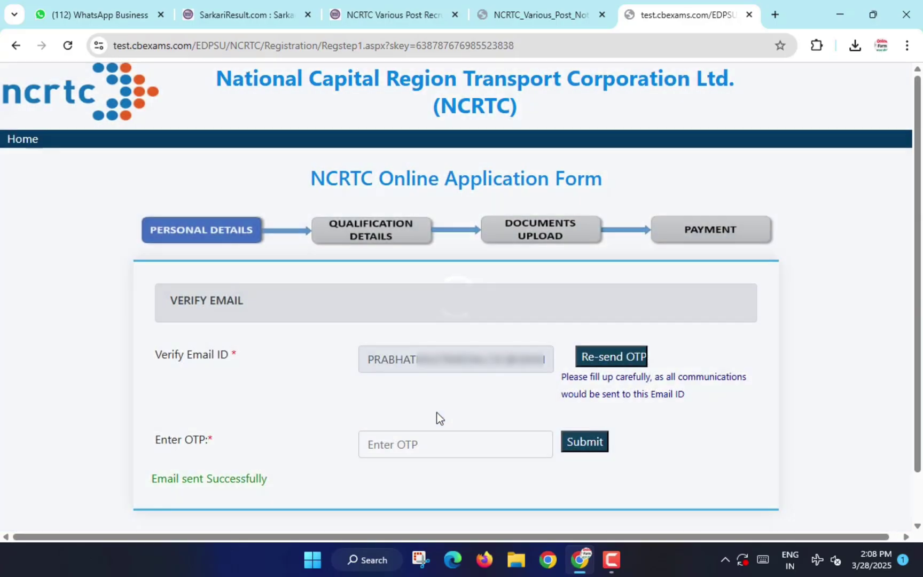
pyautogui.click(420, 445)
pyautogui.hotkey('ctrl', 'v')
pyautogui.click(586, 441)
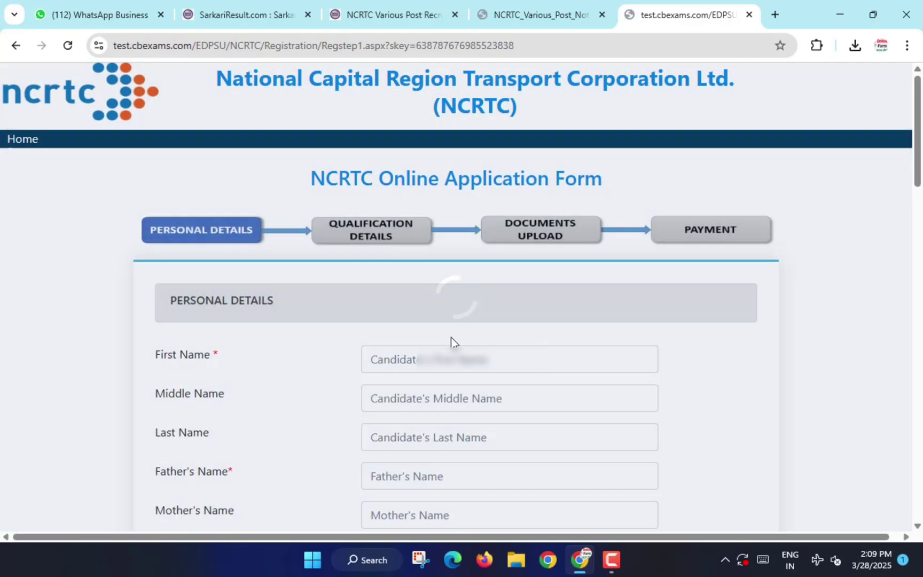
# Enter the applicant's middle and last names in the name fields.
pyautogui.scroll(-3, 450, 340)
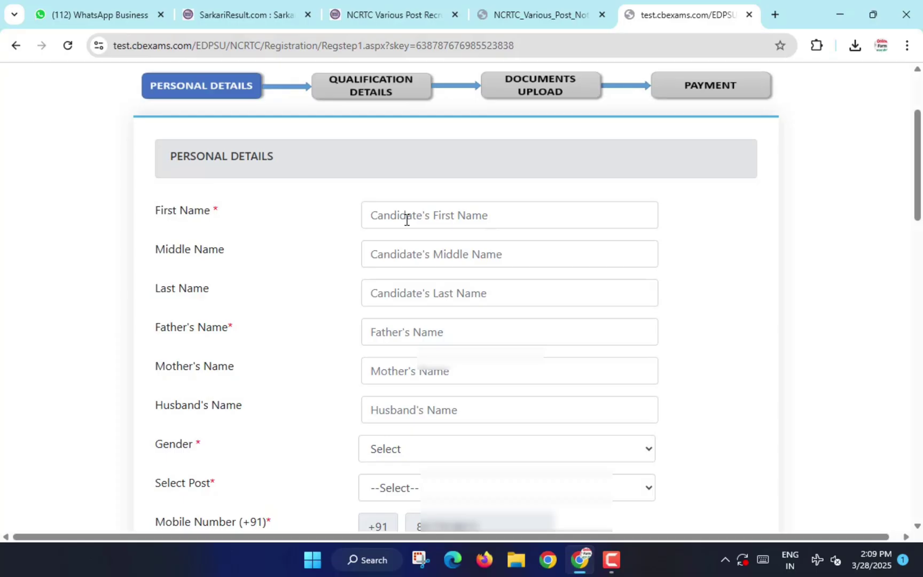
pyautogui.moveTo(368, 210); pyautogui.dragTo(480, 226)
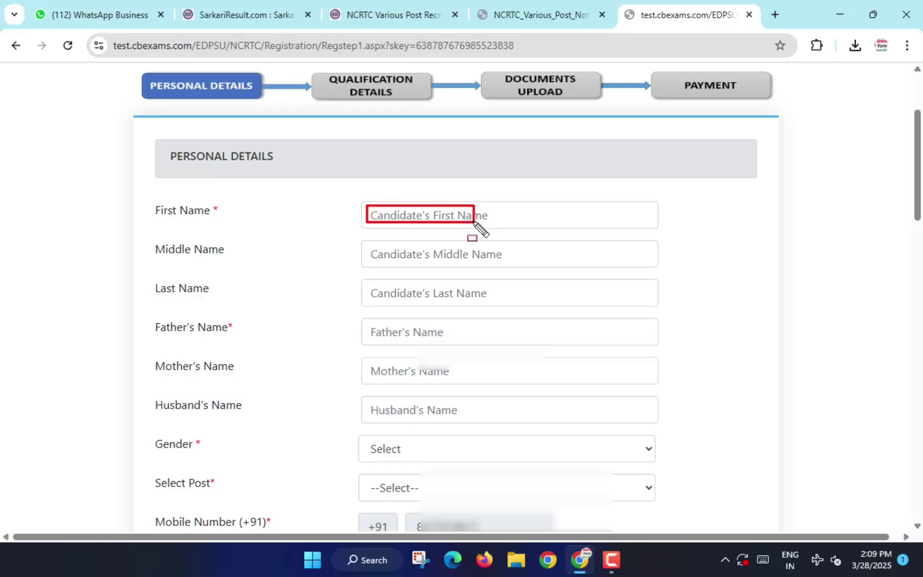
pyautogui.moveTo(368, 247); pyautogui.dragTo(509, 266)
pyautogui.moveTo(371, 286); pyautogui.dragTo(505, 302)
pyautogui.press('Escape')
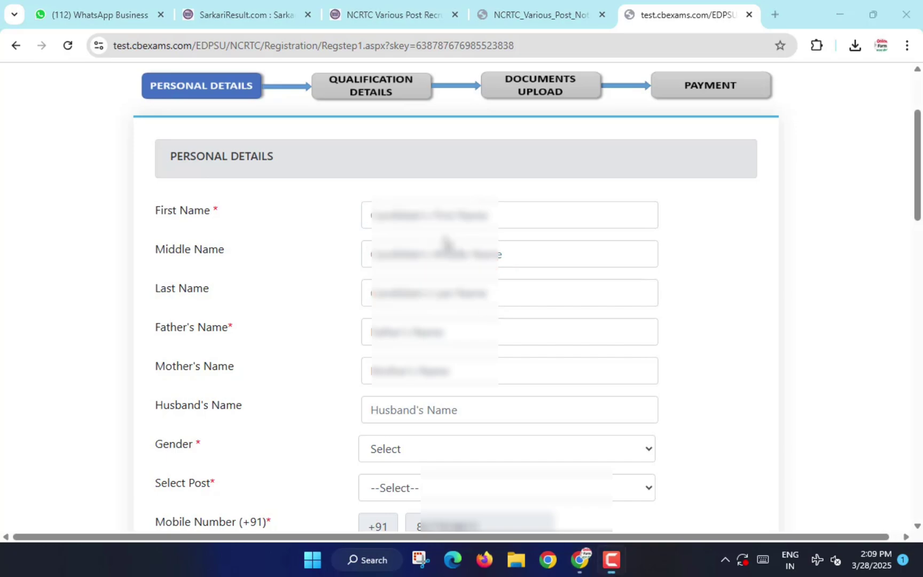
pyautogui.click(417, 214)
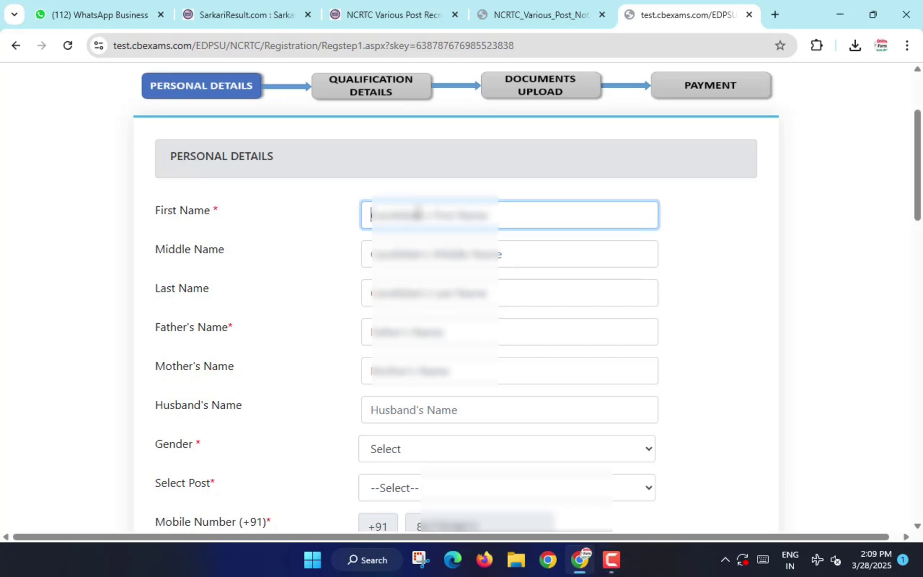
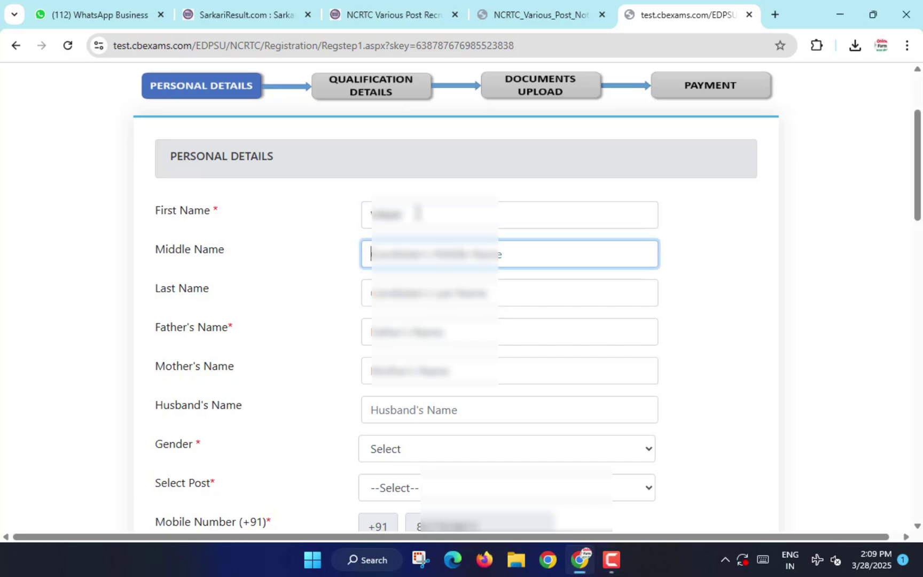
pyautogui.press('Tab')
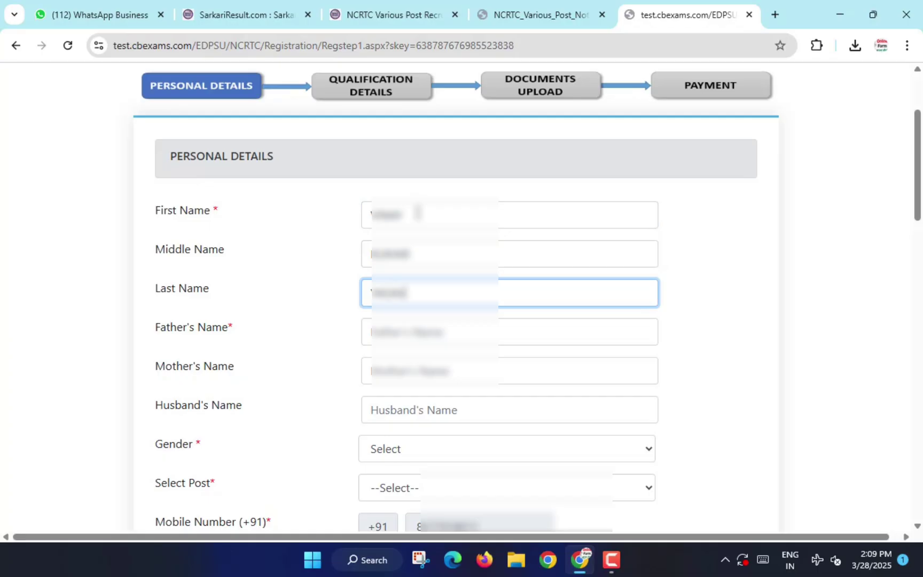
# Set Gender to Male on the personal details form.
pyautogui.click(406, 326)
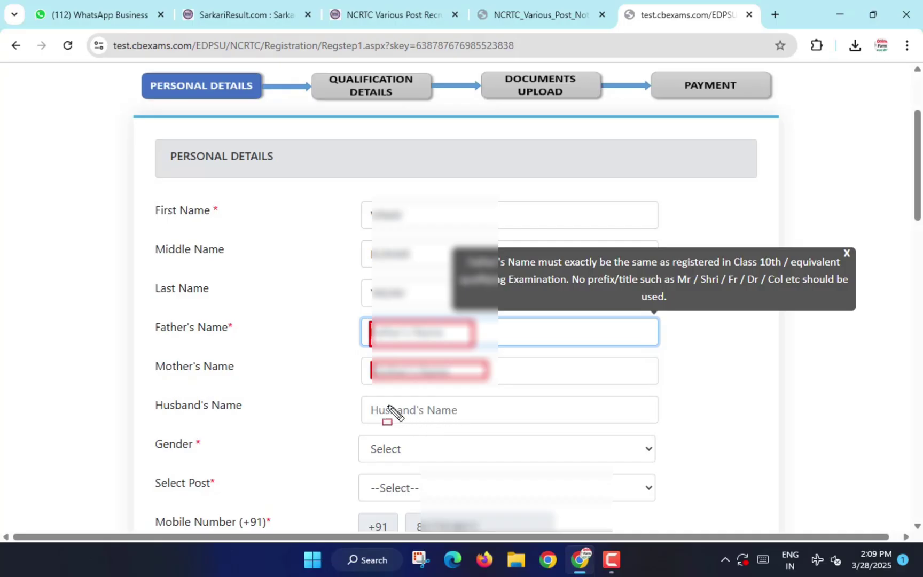
pyautogui.moveTo(369, 401)
pyautogui.mouseDown()
pyautogui.moveTo(379, 411)
pyautogui.moveTo(492, 422)
pyautogui.mouseUp()
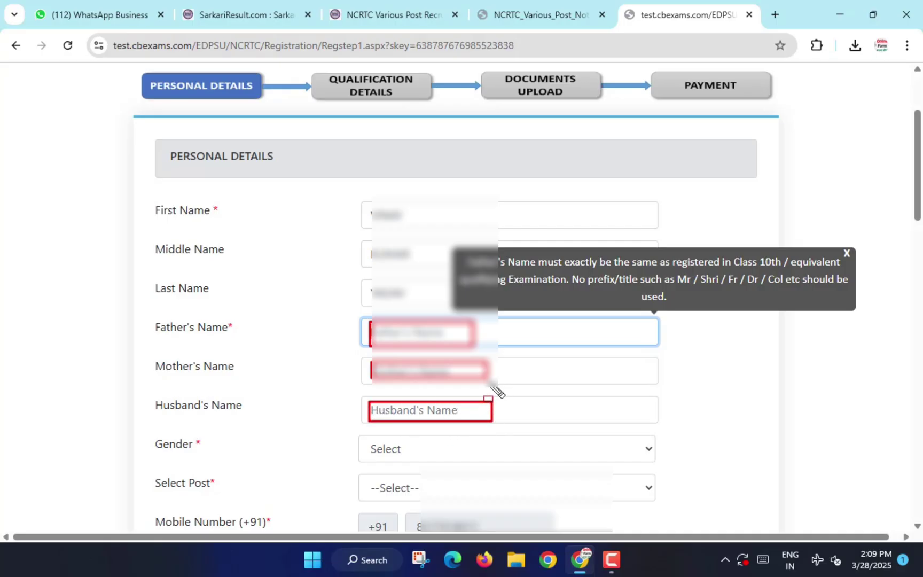
pyautogui.scroll(-1, 494, 387)
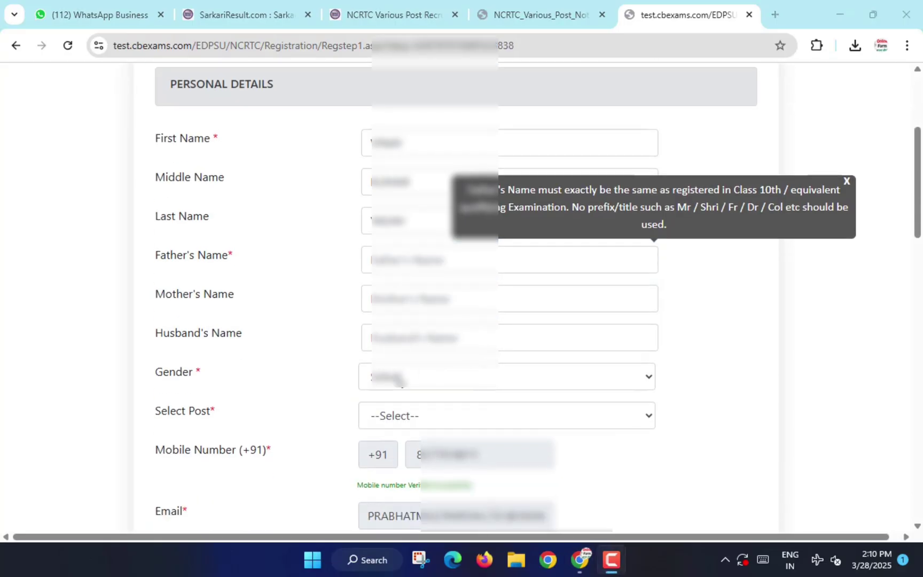
pyautogui.click(395, 377)
pyautogui.click(397, 425)
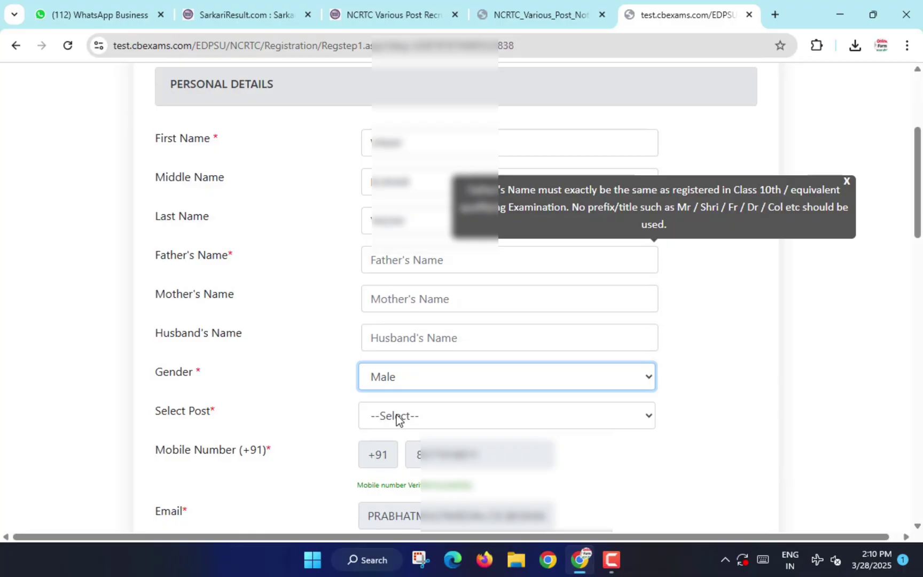
pyautogui.click(396, 416)
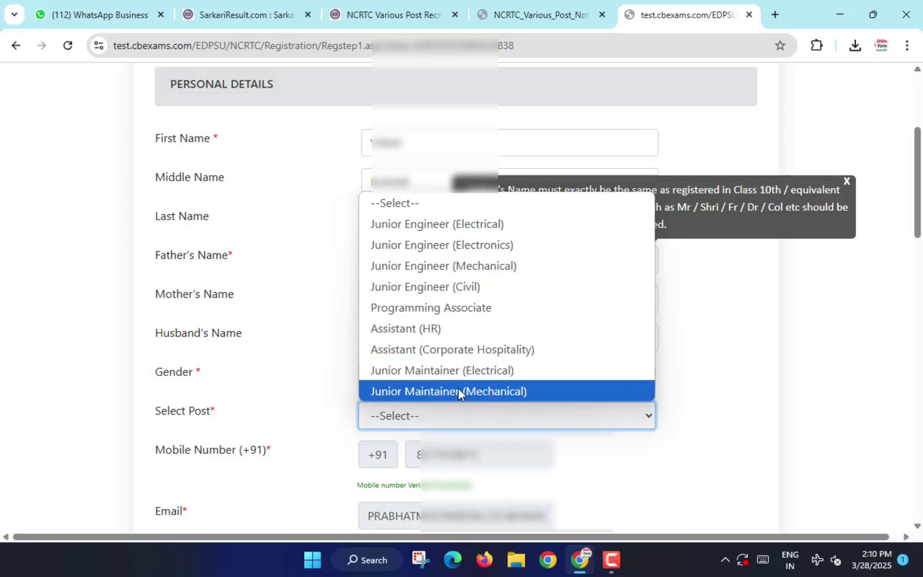
# Highlight the eligibility table's post, pay scale, max age and qualification headings.
pyautogui.click(519, 14)
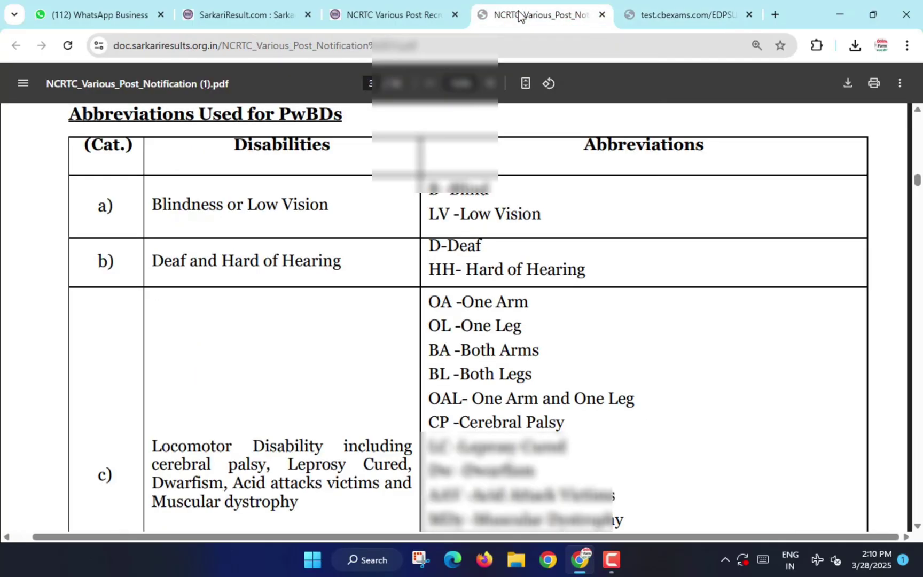
pyautogui.scroll(-5, 434, 315)
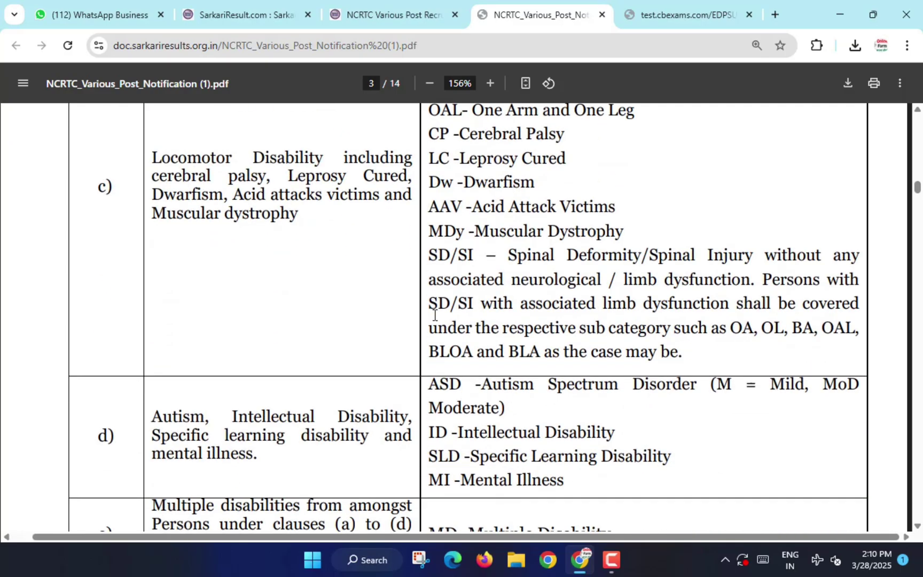
pyautogui.scroll(-12, 434, 315)
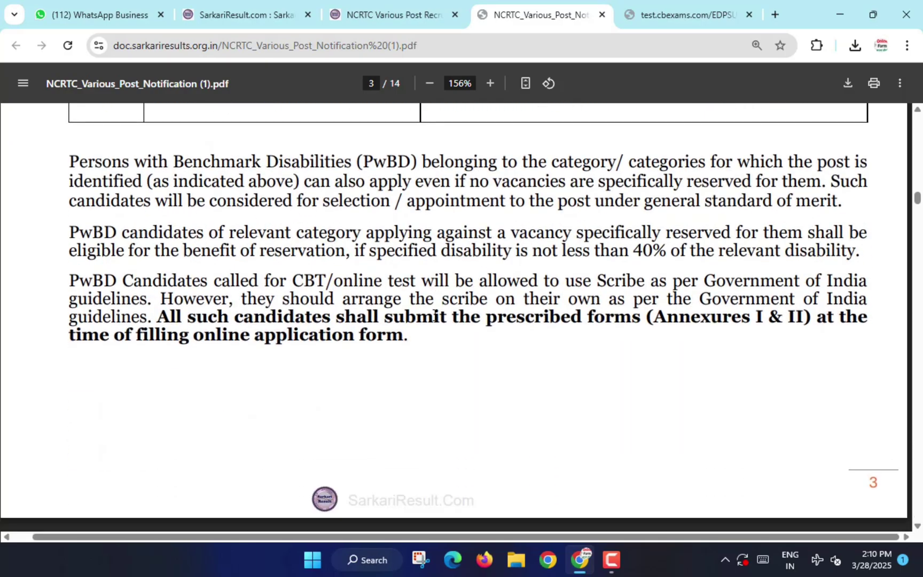
pyautogui.scroll(-5, 434, 316)
pyautogui.scroll(3, 434, 315)
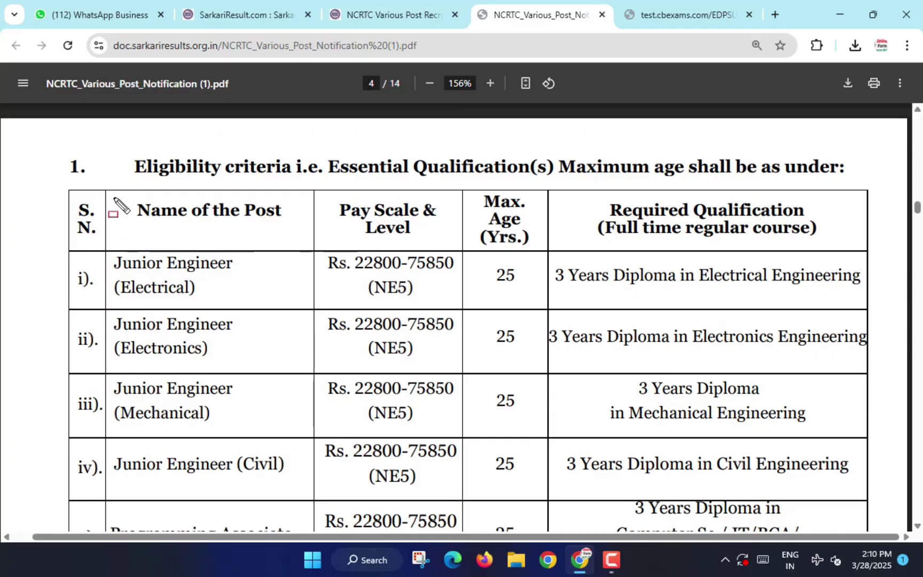
pyautogui.moveTo(113, 198); pyautogui.dragTo(291, 236)
pyautogui.moveTo(317, 196); pyautogui.dragTo(439, 232)
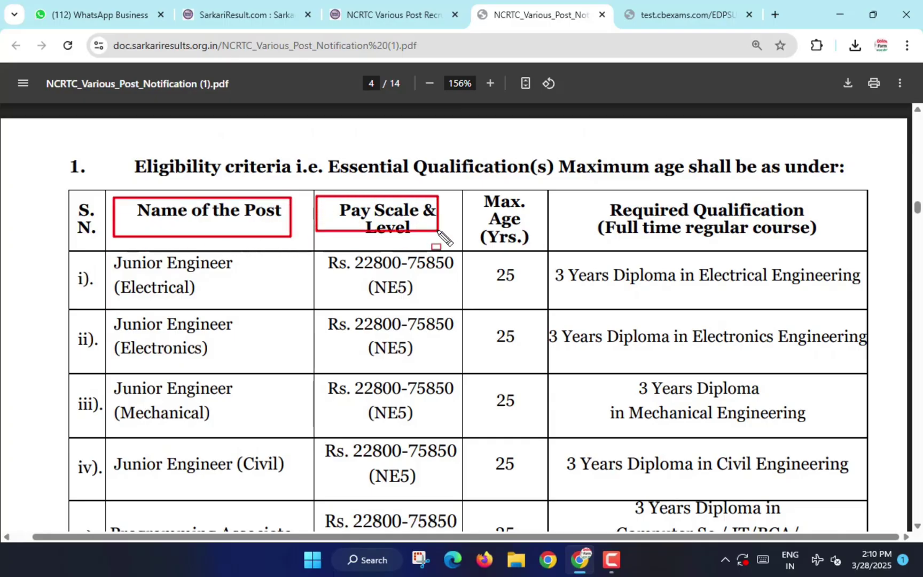
pyautogui.moveTo(474, 192)
pyautogui.mouseDown()
pyautogui.moveTo(512, 237)
pyautogui.moveTo(538, 247)
pyautogui.mouseUp()
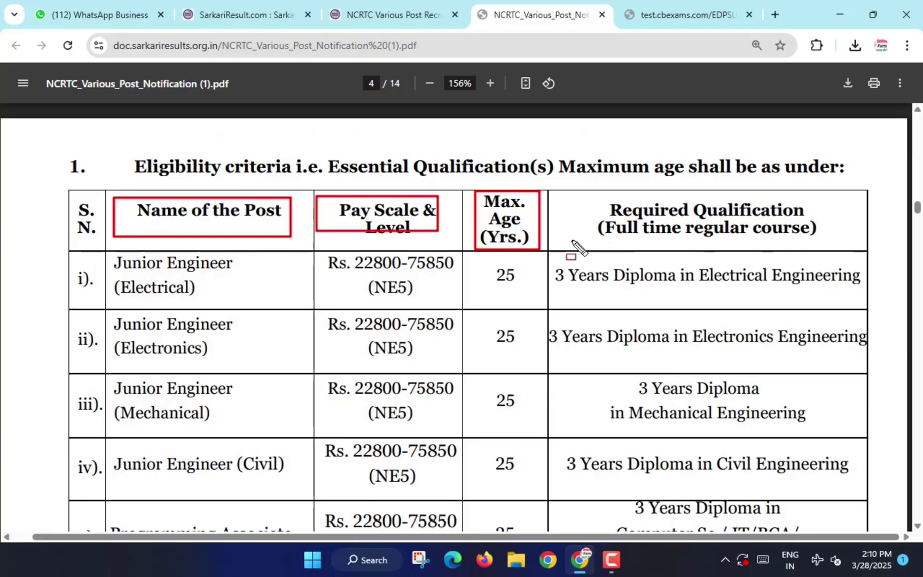
pyautogui.moveTo(579, 191)
pyautogui.mouseDown()
pyautogui.moveTo(731, 243)
pyautogui.moveTo(869, 245)
pyautogui.mouseUp()
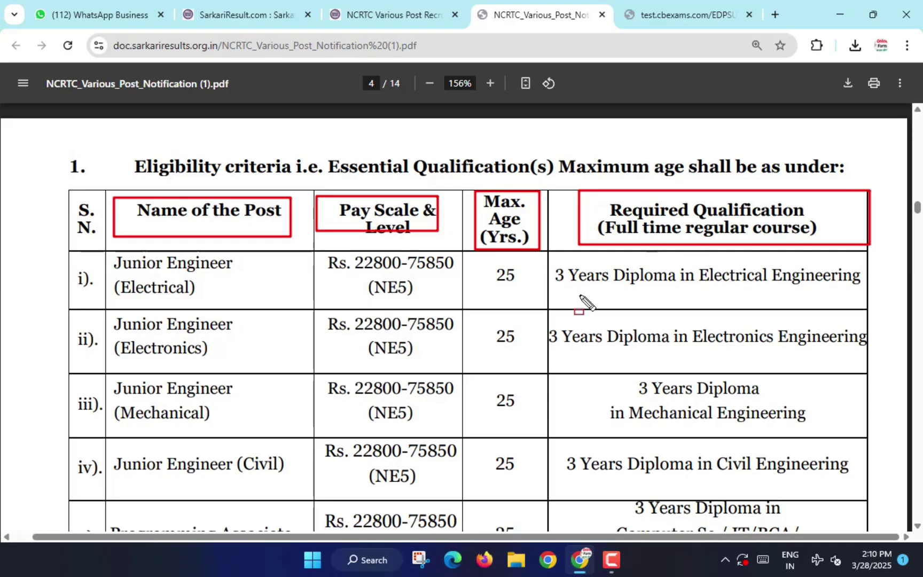
pyautogui.press('Escape')
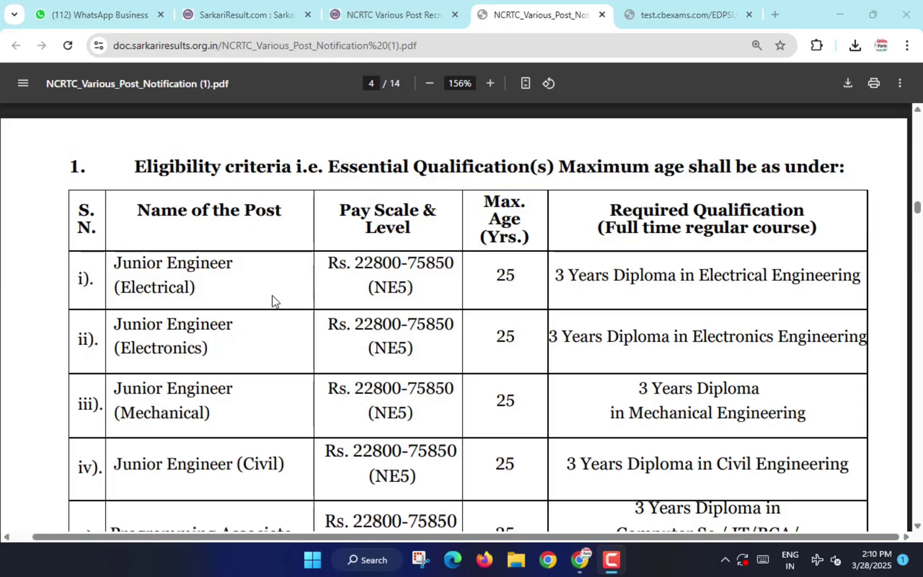
# Highlight the Junior Maintainer Electrical and Mechanical rows: pay scale, 25-year age limit, ITI trades.
pyautogui.scroll(-2, 273, 301)
pyautogui.scroll(-2, 274, 301)
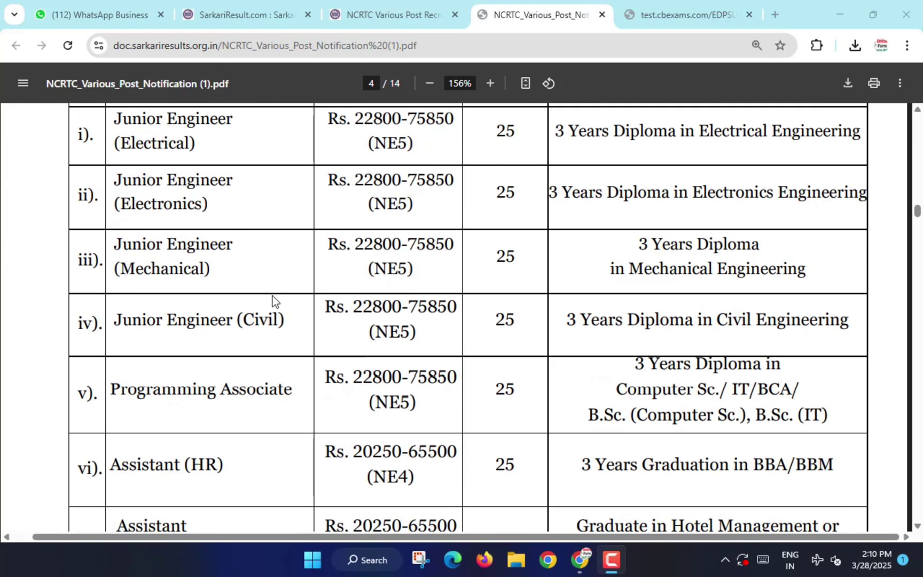
pyautogui.scroll(-6, 274, 300)
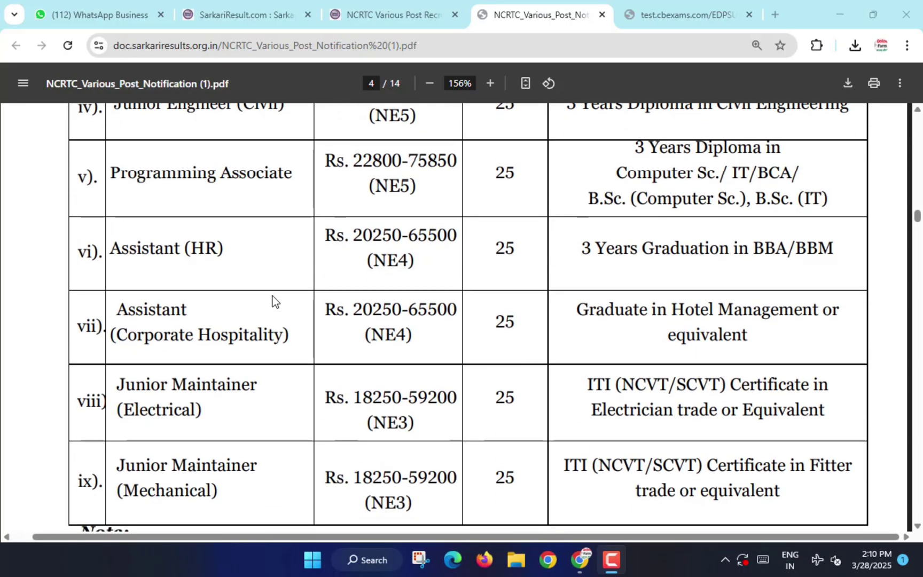
pyautogui.scroll(-2, 274, 301)
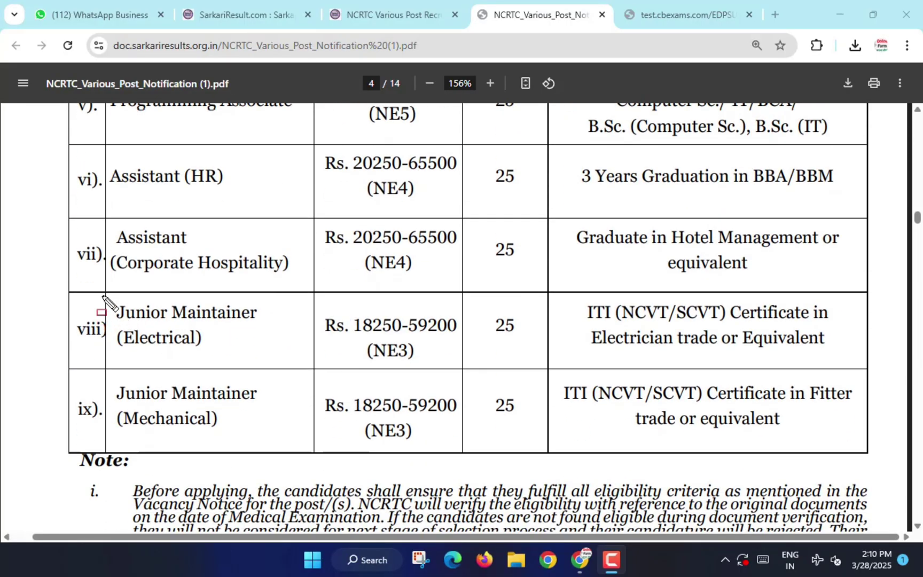
pyautogui.moveTo(107, 298)
pyautogui.mouseDown()
pyautogui.moveTo(159, 330)
pyautogui.moveTo(268, 323)
pyautogui.moveTo(268, 348)
pyautogui.mouseUp()
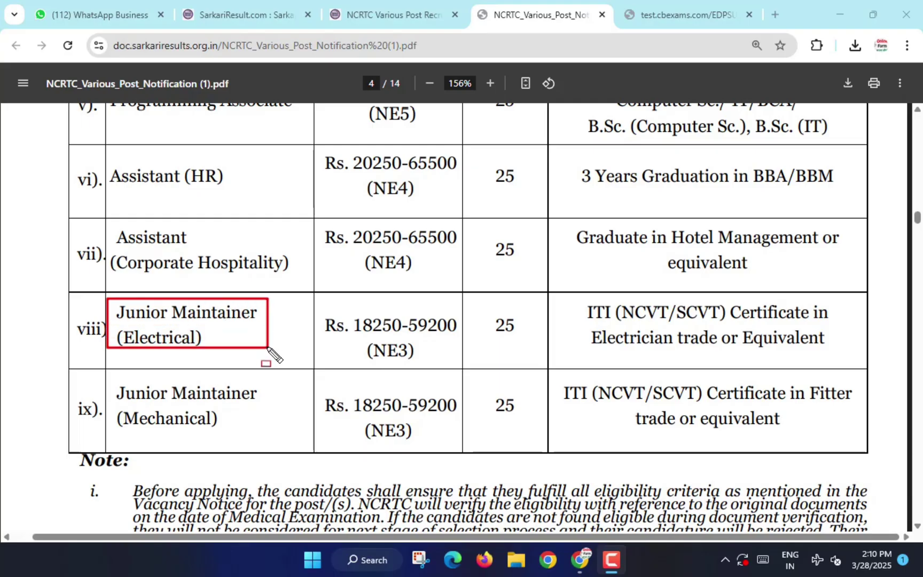
pyautogui.moveTo(315, 309)
pyautogui.mouseDown()
pyautogui.moveTo(332, 337)
pyautogui.moveTo(454, 359)
pyautogui.mouseUp()
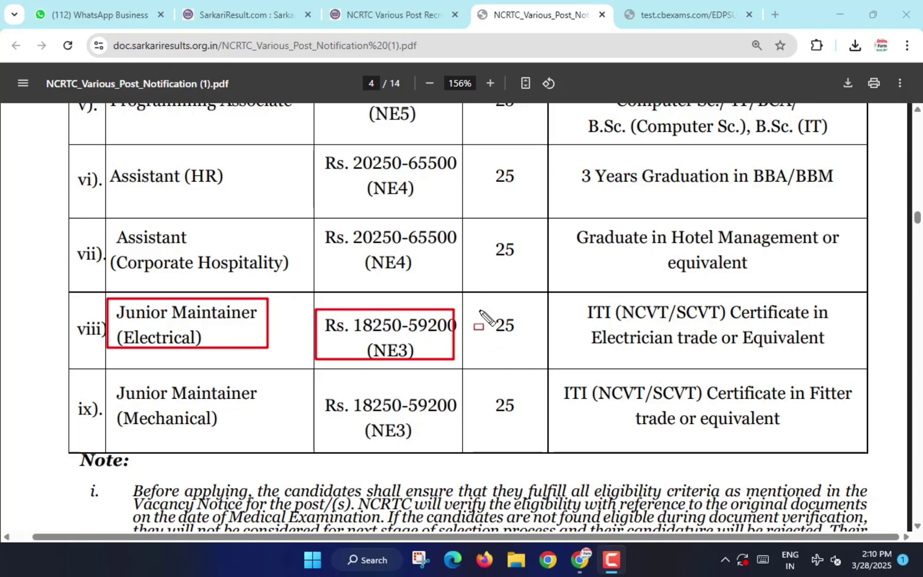
pyautogui.moveTo(479, 310); pyautogui.dragTo(533, 353)
pyautogui.moveTo(569, 297)
pyautogui.mouseDown()
pyautogui.moveTo(613, 320)
pyautogui.moveTo(839, 326)
pyautogui.moveTo(845, 354)
pyautogui.mouseUp()
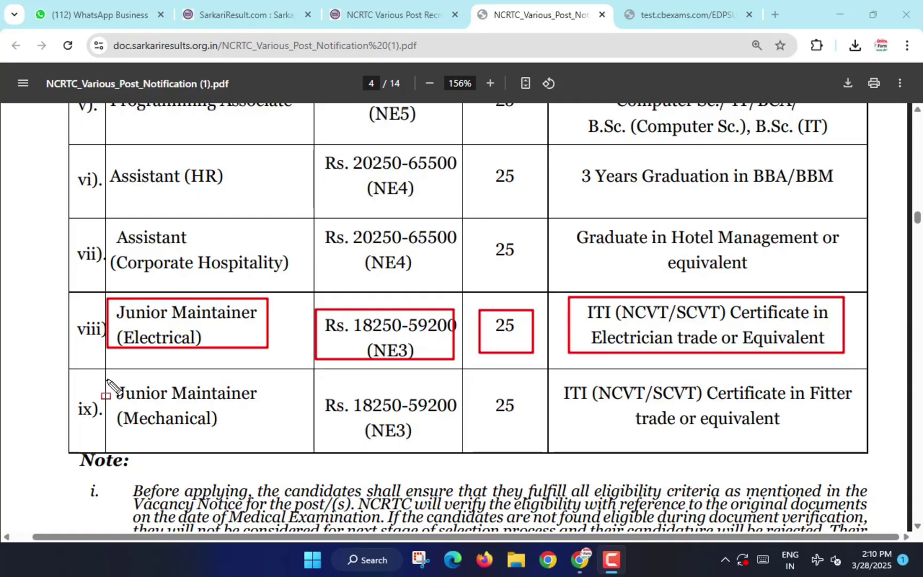
pyautogui.moveTo(107, 380)
pyautogui.mouseDown()
pyautogui.moveTo(122, 404)
pyautogui.moveTo(250, 448)
pyautogui.mouseUp()
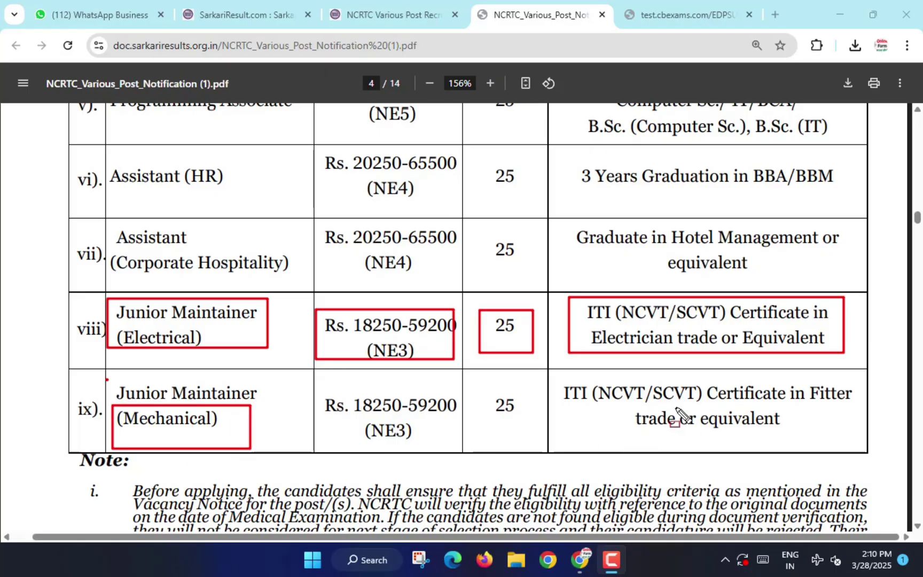
pyautogui.moveTo(552, 369)
pyautogui.mouseDown()
pyautogui.moveTo(577, 402)
pyautogui.moveTo(867, 456)
pyautogui.moveTo(877, 447)
pyautogui.mouseUp()
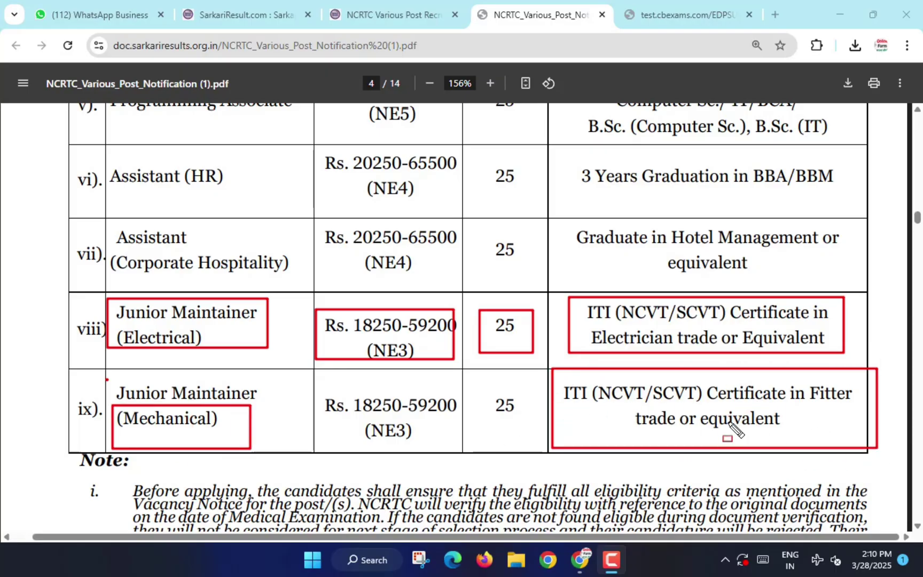
pyautogui.press('Escape')
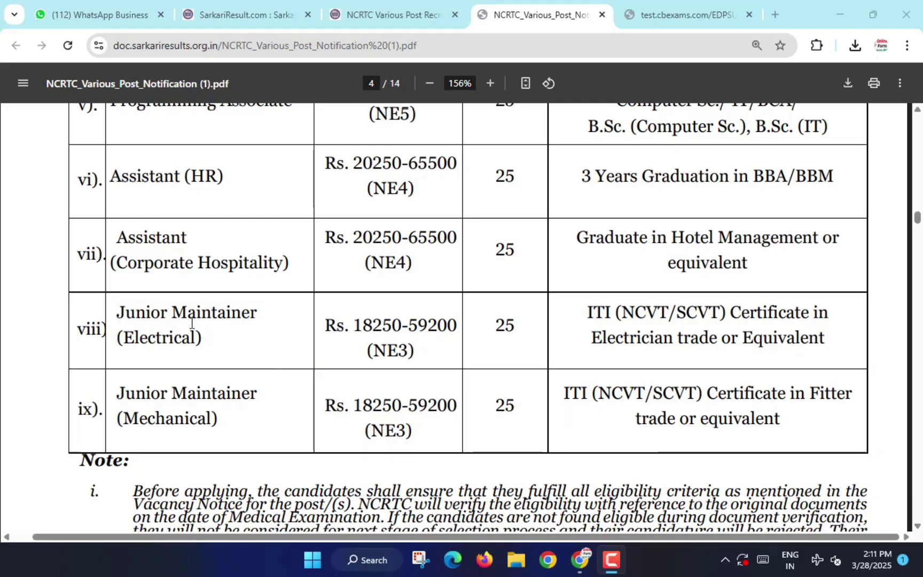
# Choose Junior Maintainer (Electrical) as the post, Indian nationality and SC category.
pyautogui.click(678, 14)
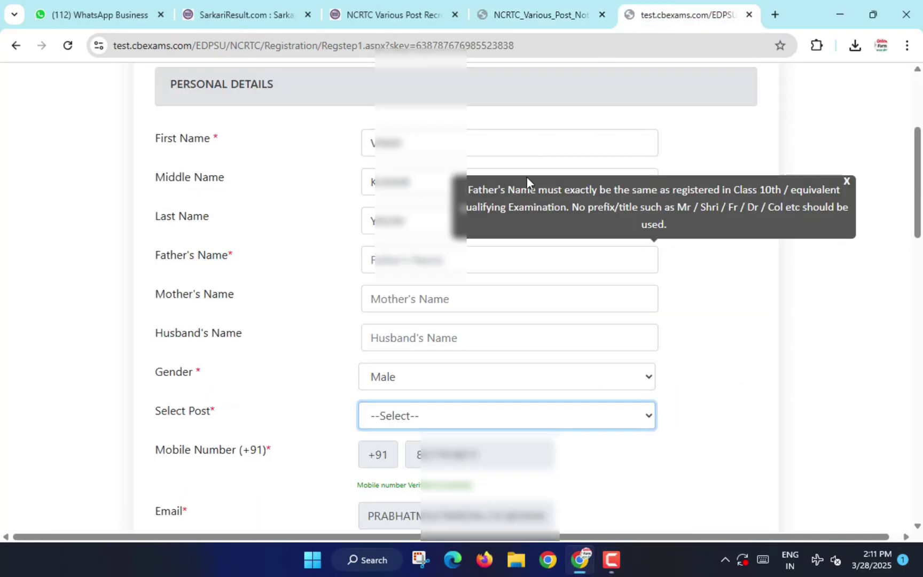
pyautogui.click(416, 416)
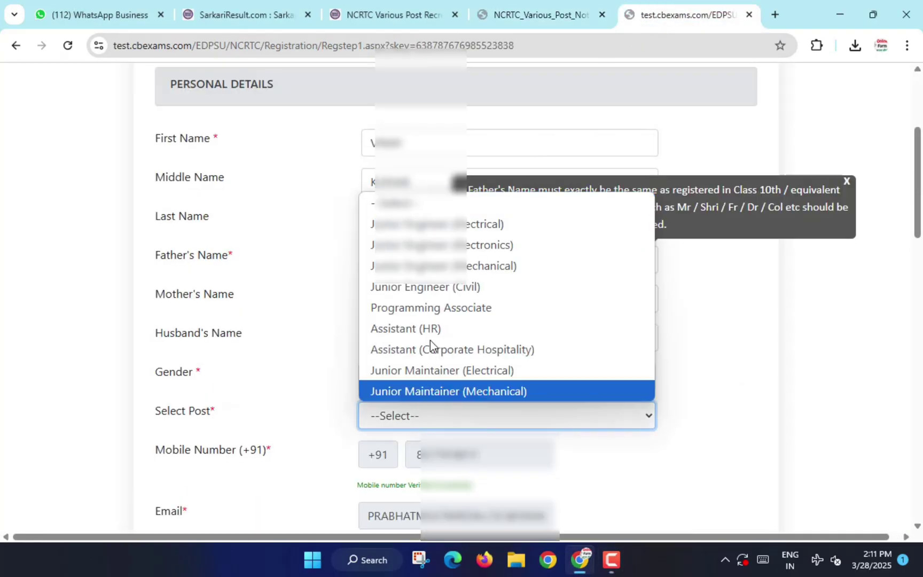
pyautogui.click(425, 373)
pyautogui.scroll(-4, 461, 367)
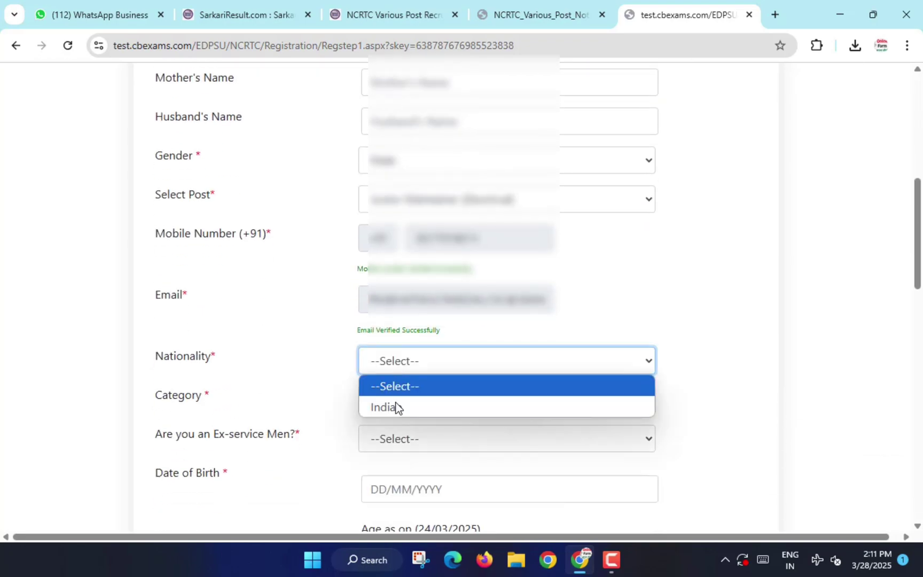
pyautogui.click(399, 405)
pyautogui.click(405, 400)
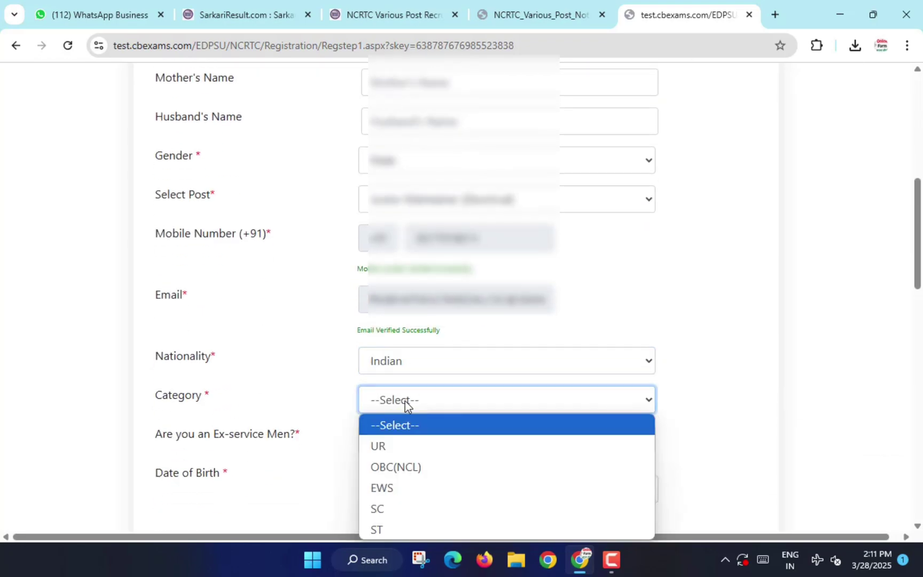
pyautogui.click(406, 504)
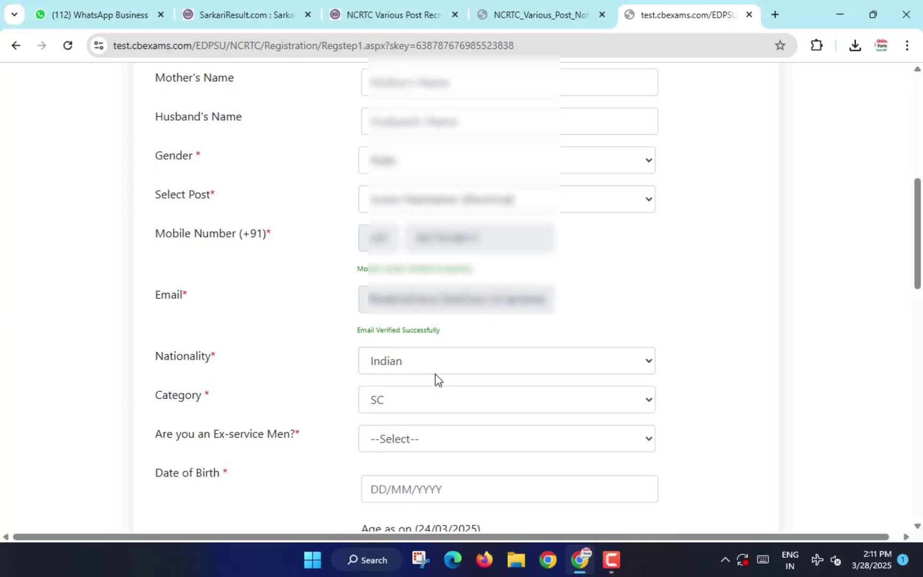
pyautogui.scroll(-1, 435, 375)
# Answer NO to the Ex-service Men question.
pyautogui.click(399, 369)
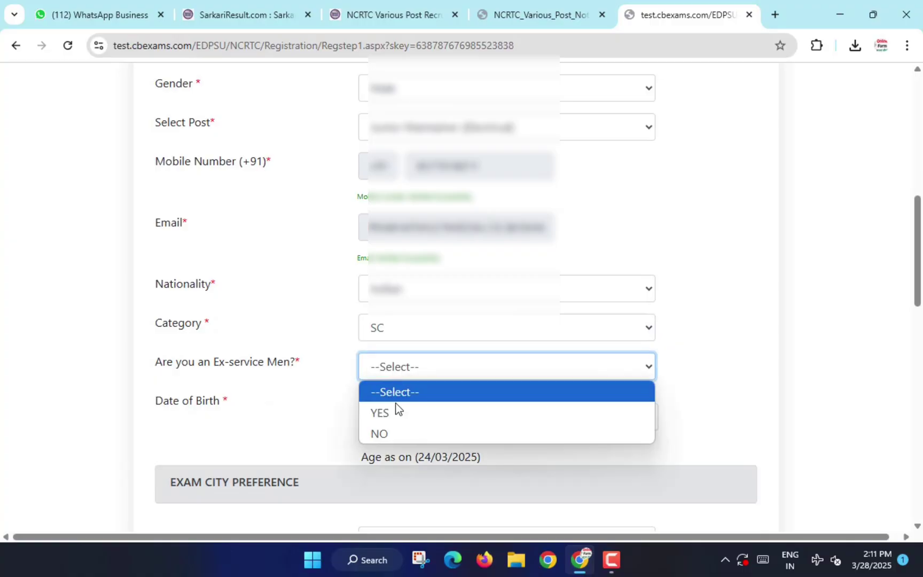
pyautogui.click(393, 432)
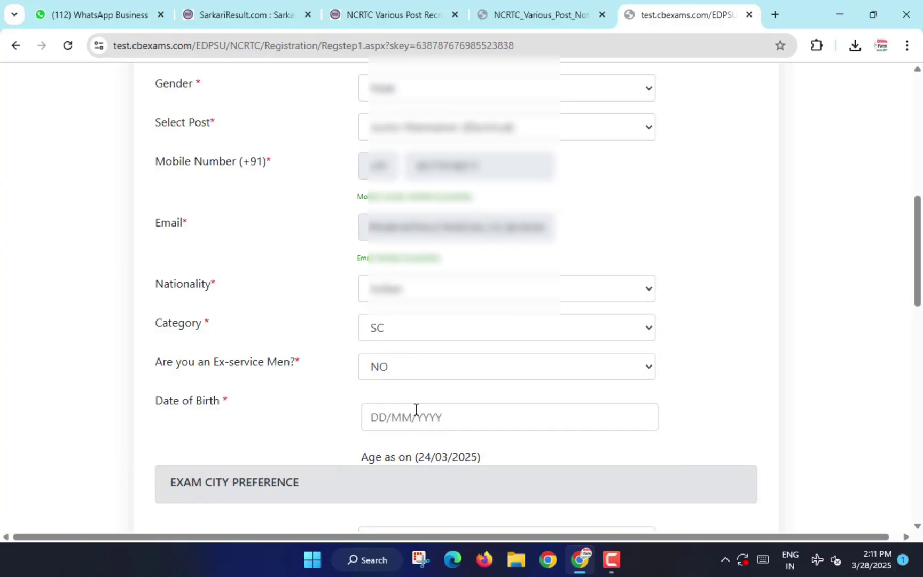
pyautogui.scroll(-2, 416, 409)
pyautogui.hotkey('ctrl', '2')
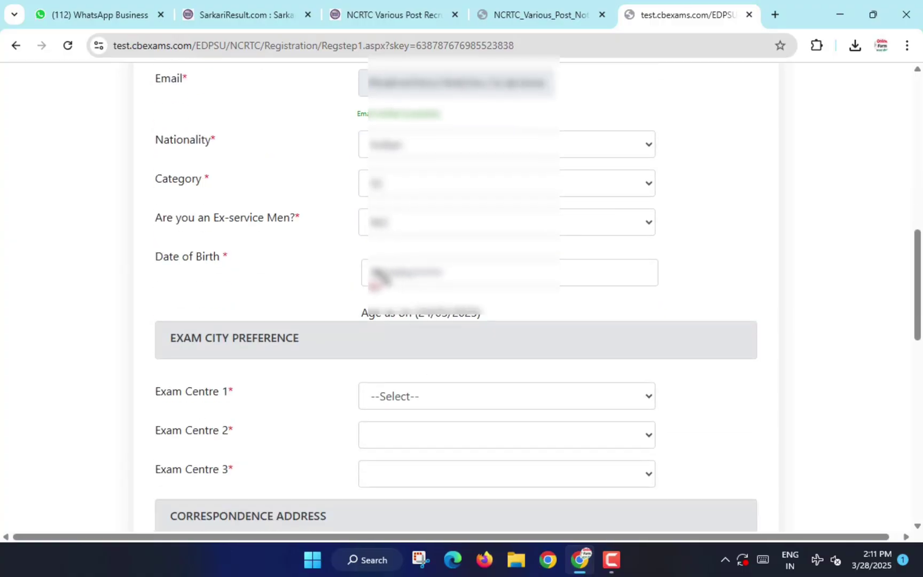
pyautogui.moveTo(362, 263); pyautogui.dragTo(511, 289)
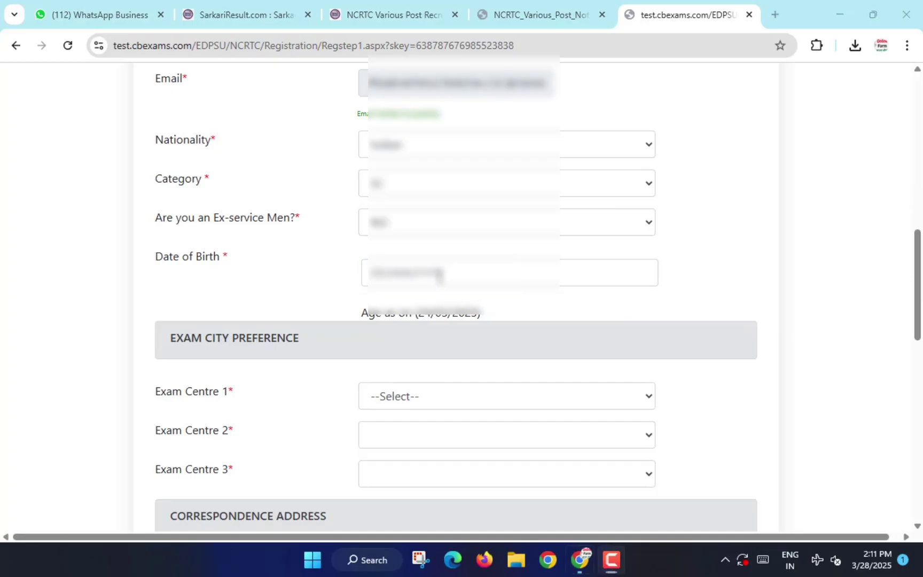
pyautogui.click(439, 271)
pyautogui.click(425, 295)
pyautogui.click(418, 297)
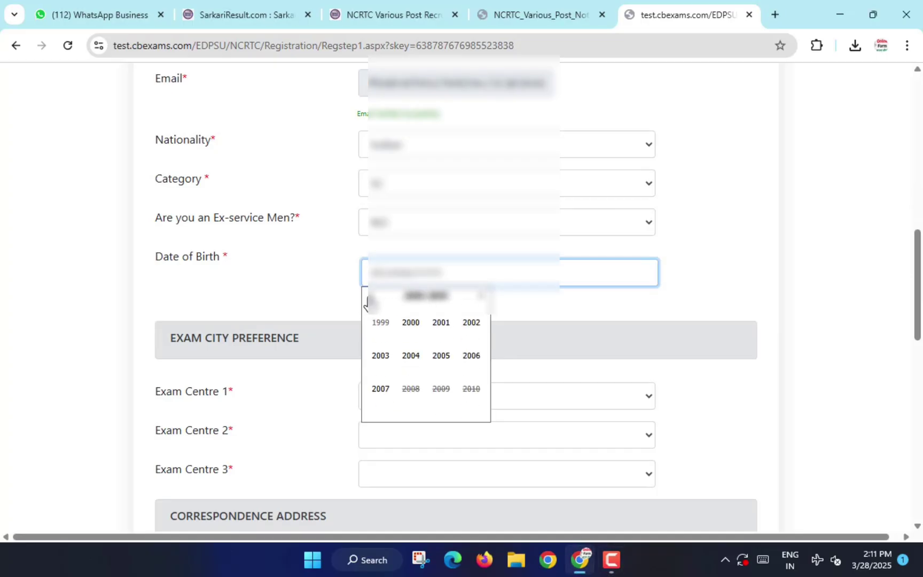
pyautogui.click(374, 300)
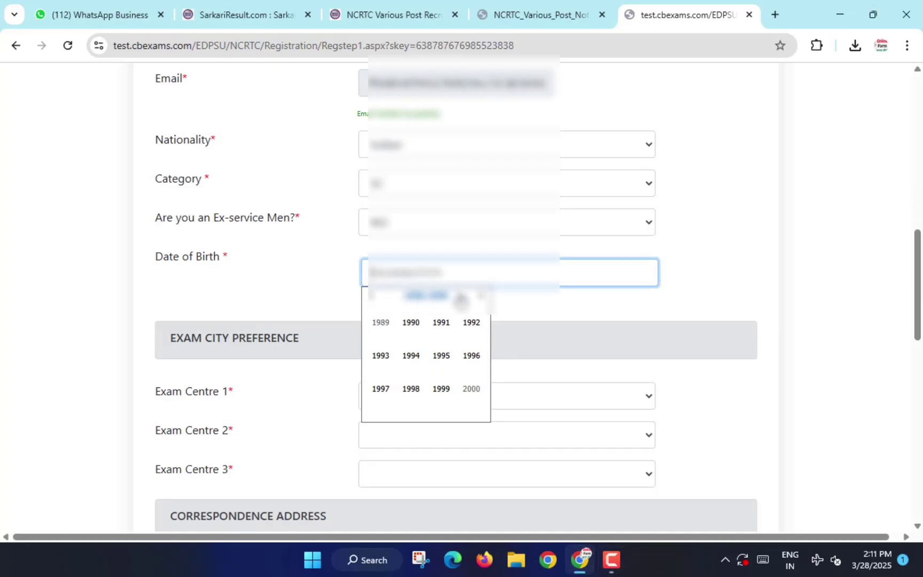
pyautogui.click(480, 296)
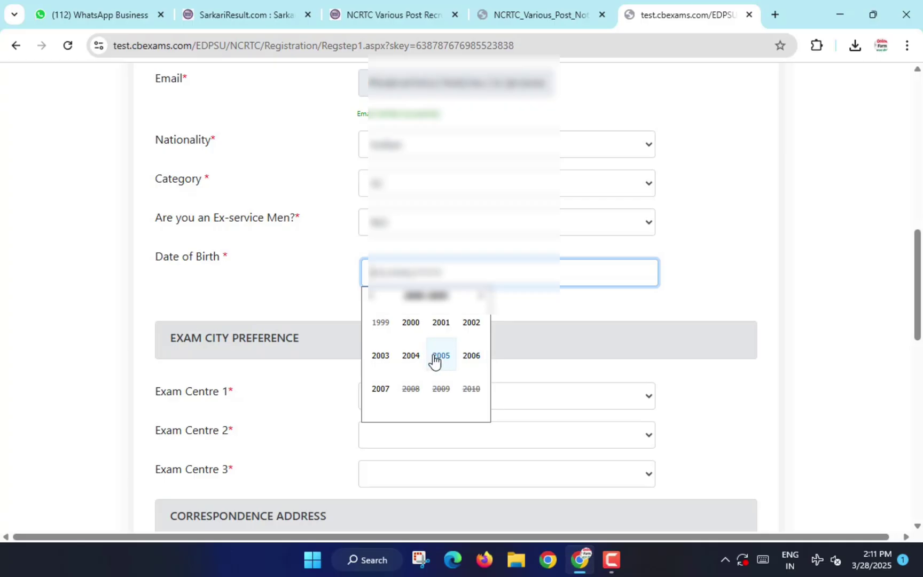
pyautogui.click(385, 363)
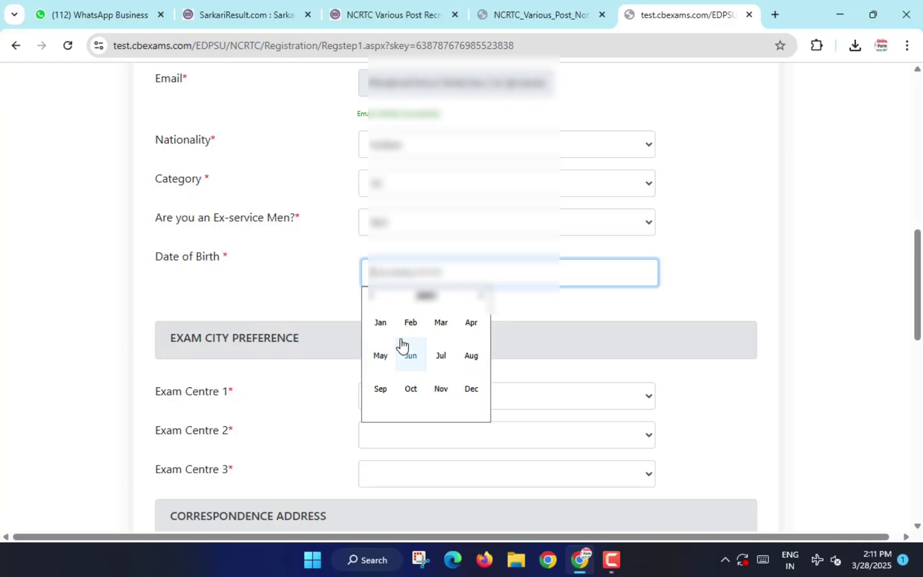
pyautogui.click(381, 325)
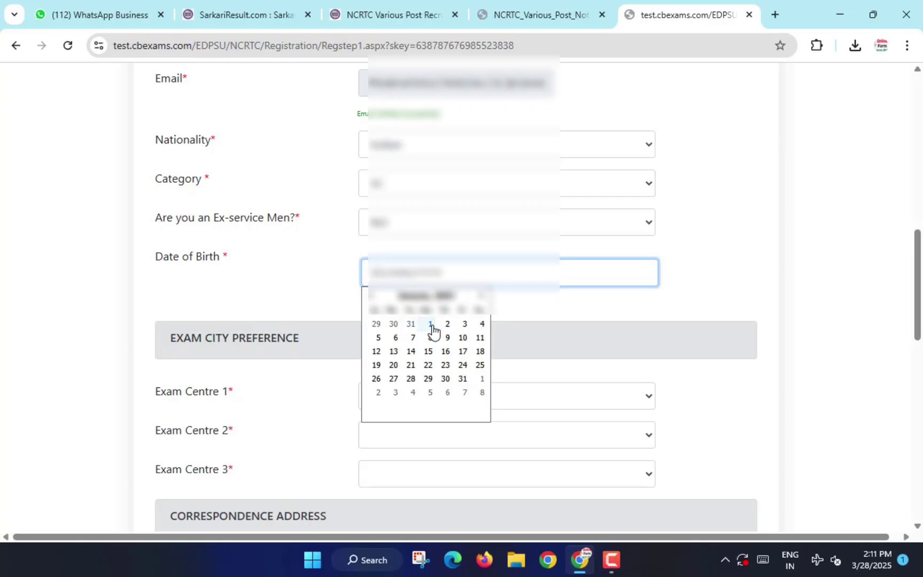
pyautogui.click(430, 324)
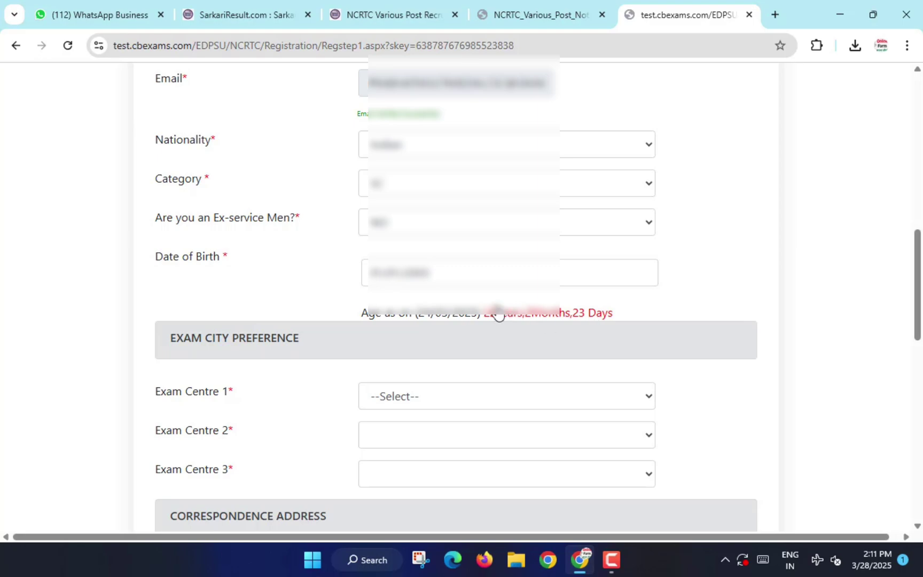
pyautogui.moveTo(483, 301)
pyautogui.mouseDown()
pyautogui.moveTo(556, 329)
pyautogui.moveTo(629, 326)
pyautogui.mouseUp()
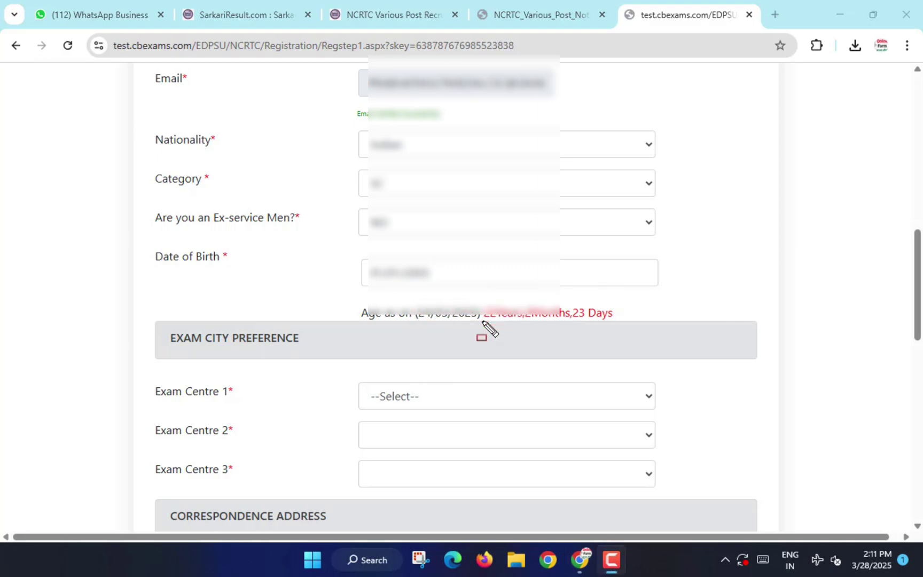
pyautogui.scroll(-3, 487, 315)
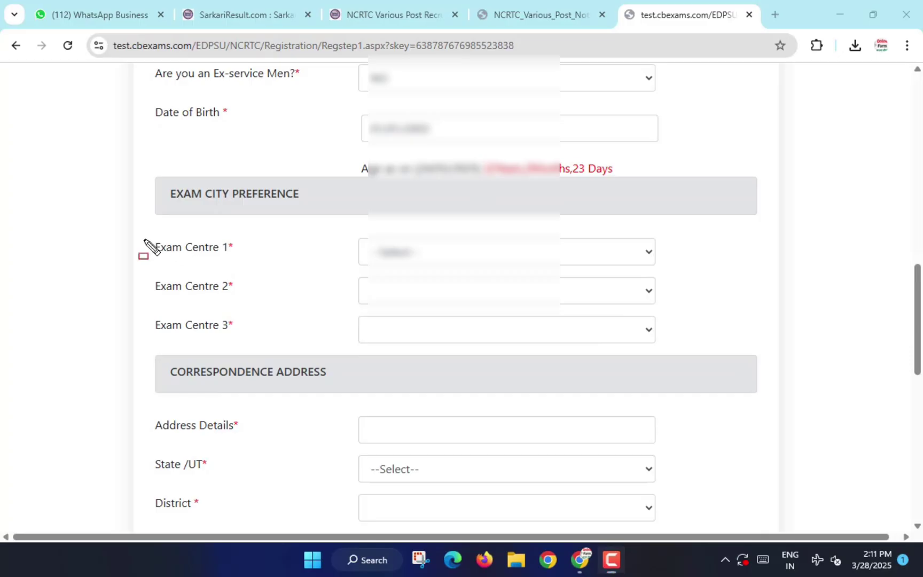
# Choose Lucknow, Delhi NCR and Kolkata as exam centres 1, 2 and 3.
pyautogui.moveTo(143, 241); pyautogui.dragTo(251, 271)
pyautogui.click(401, 253)
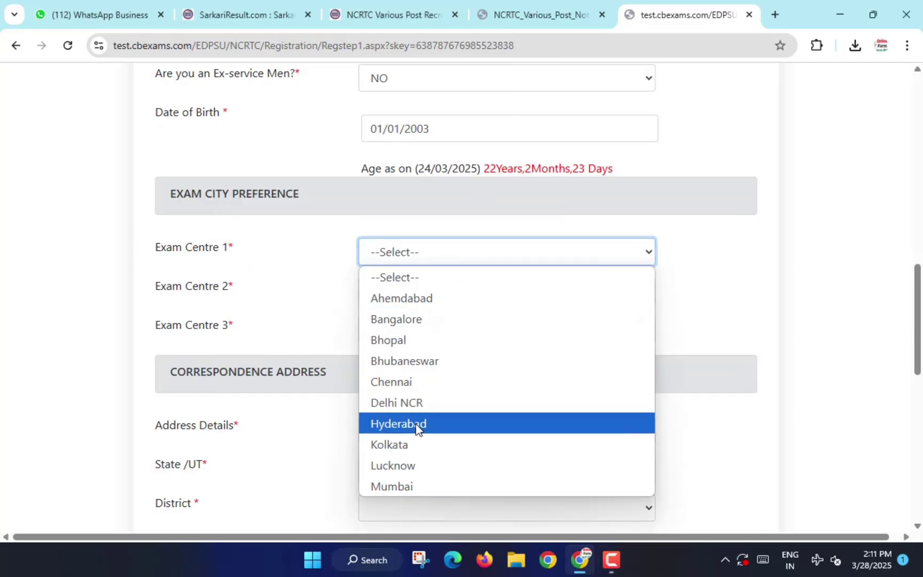
pyautogui.click(410, 465)
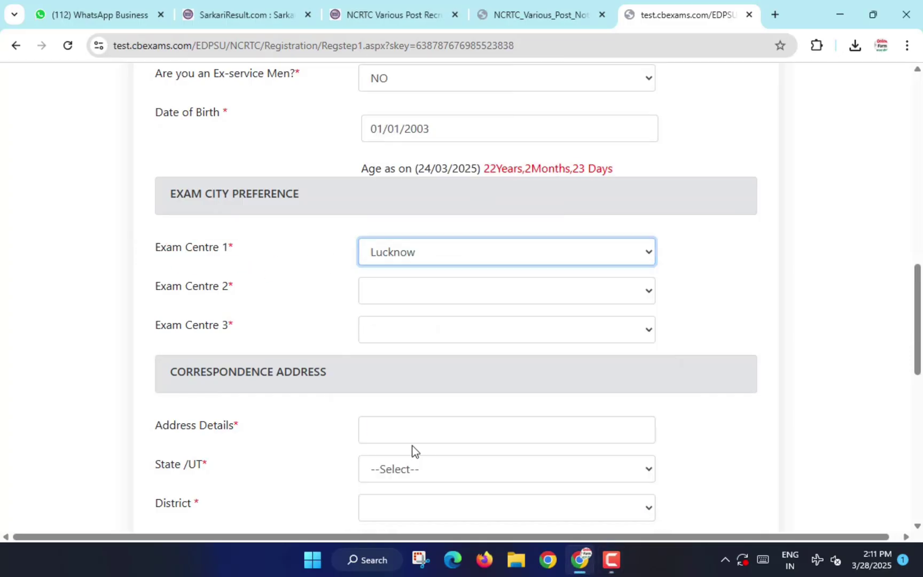
pyautogui.click(412, 288)
pyautogui.click(407, 333)
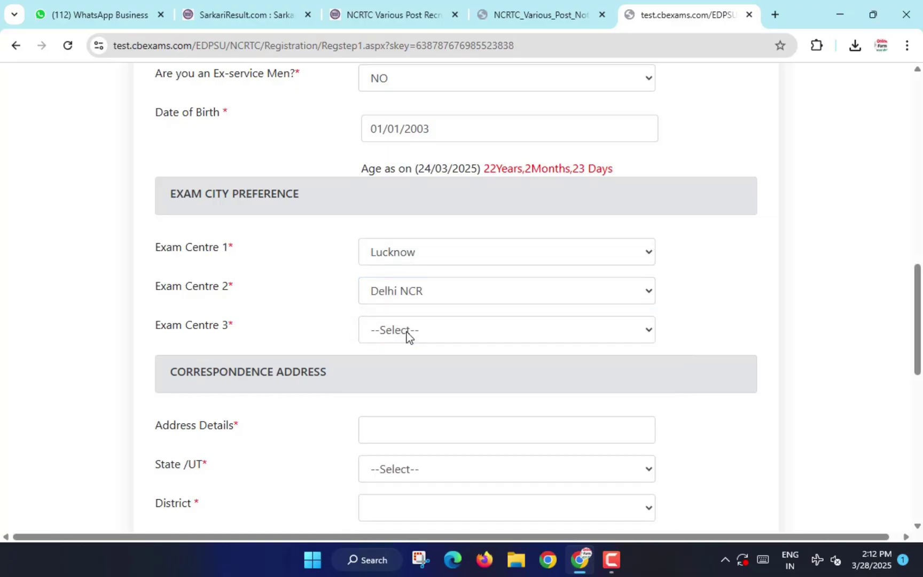
pyautogui.click(406, 332)
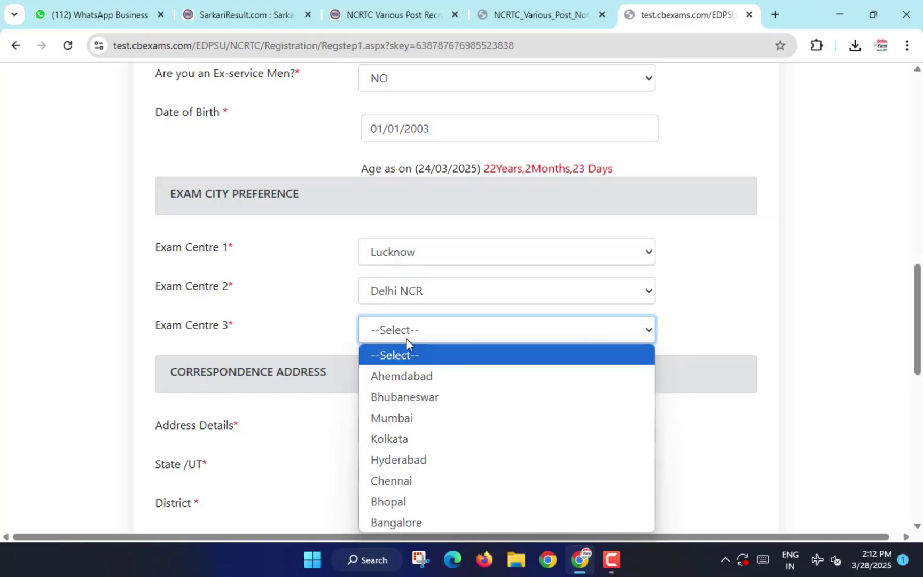
pyautogui.click(408, 442)
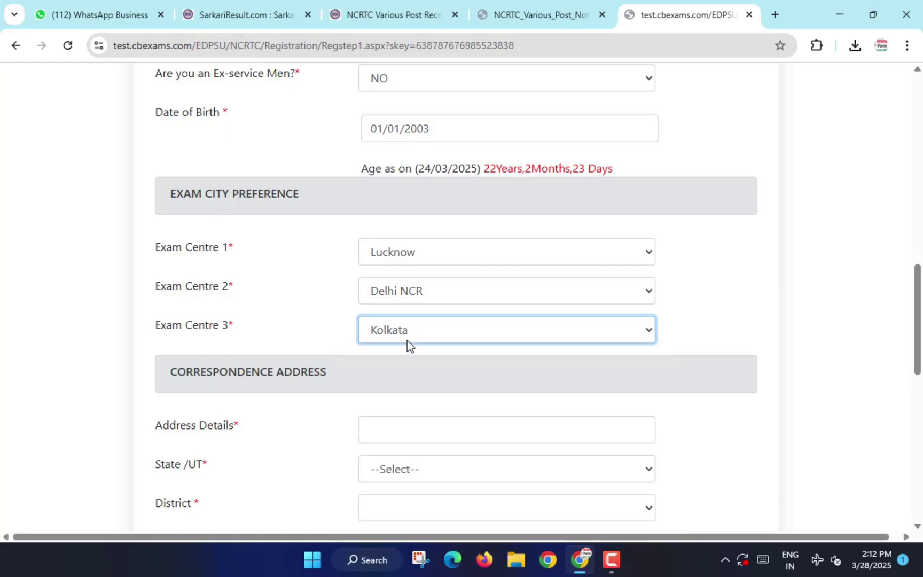
# Set the correspondence address to Uttar Pradesh, district Pratapgarh, and enter the pin code.
pyautogui.scroll(-3, 407, 342)
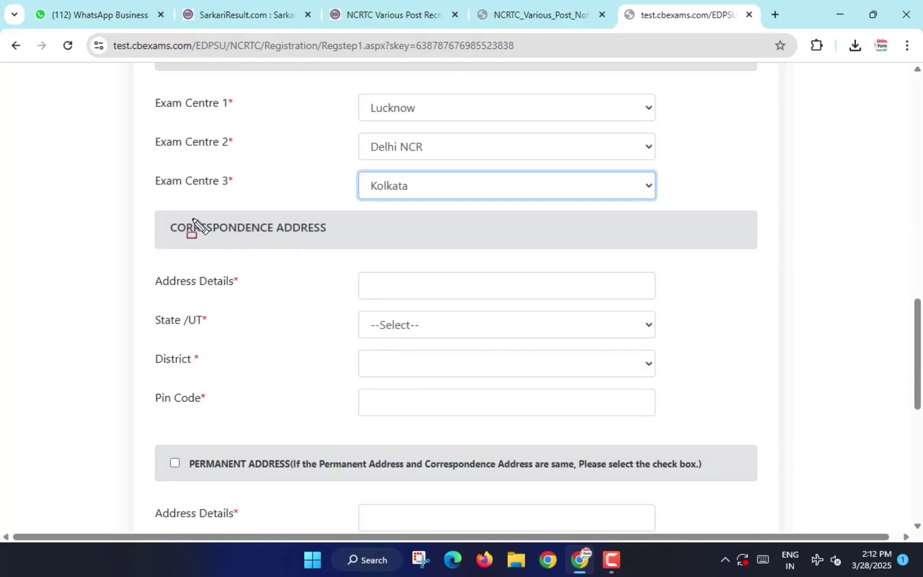
pyautogui.moveTo(150, 271); pyautogui.dragTo(253, 305)
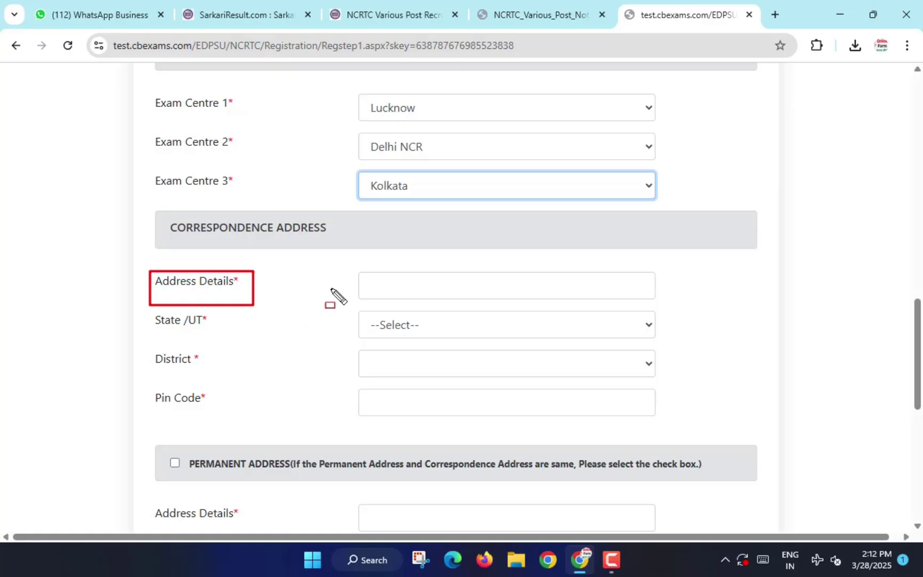
pyautogui.moveTo(362, 273)
pyautogui.mouseDown()
pyautogui.moveTo(480, 296)
pyautogui.moveTo(639, 298)
pyautogui.mouseUp()
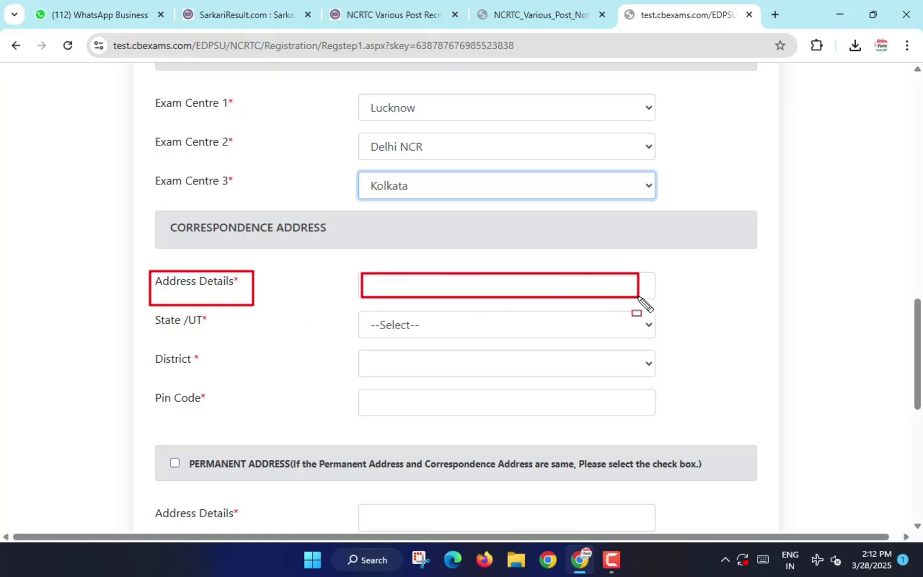
pyautogui.click(404, 323)
pyautogui.scroll(-7, 417, 242)
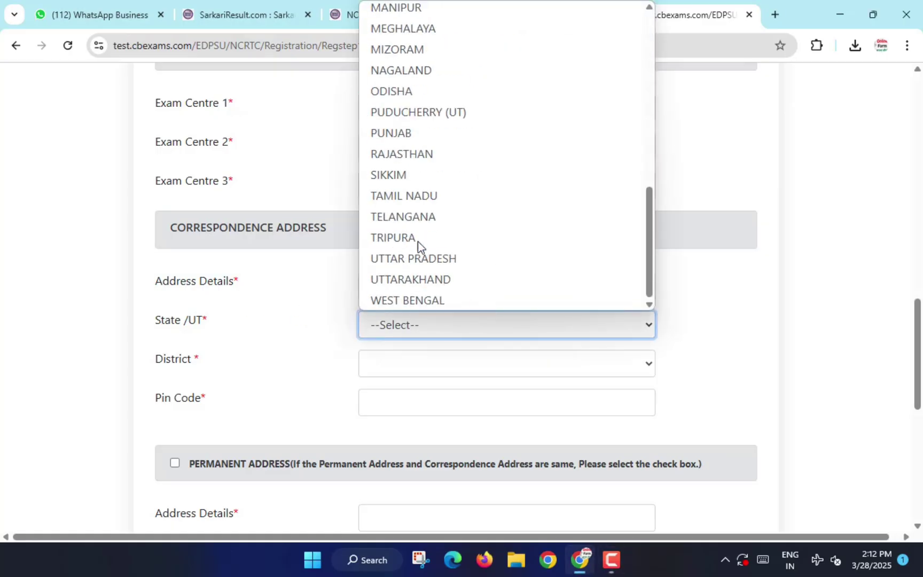
pyautogui.click(418, 258)
pyautogui.click(411, 362)
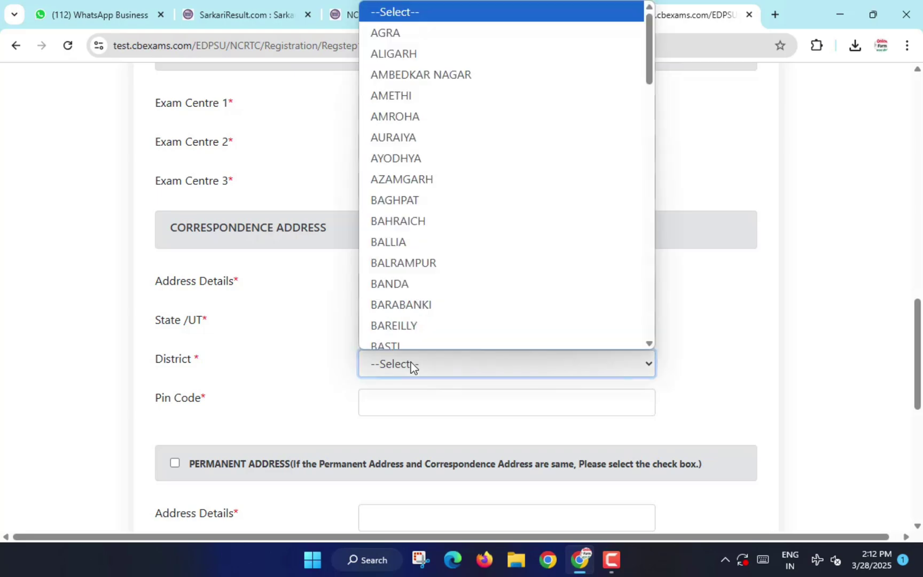
pyautogui.write('pr')
pyautogui.press('Return')
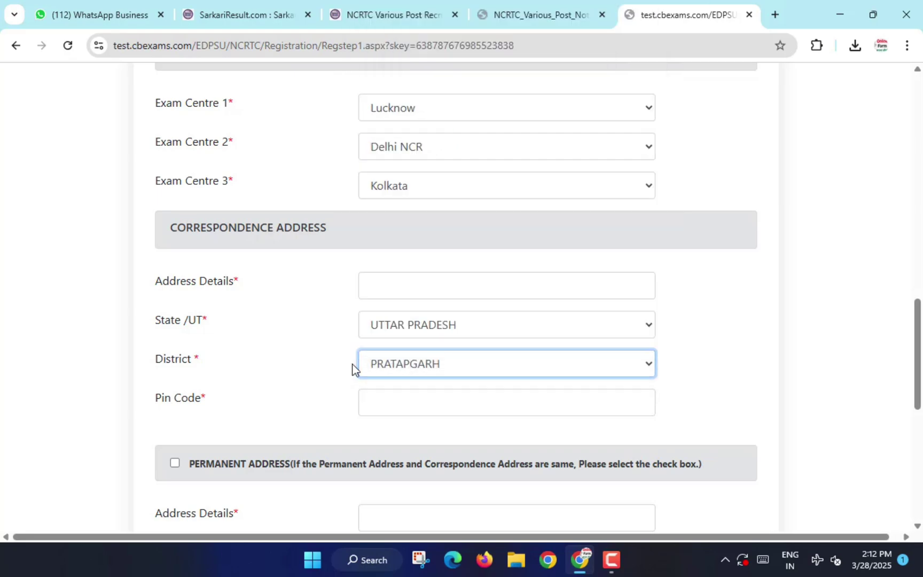
pyautogui.click(382, 410)
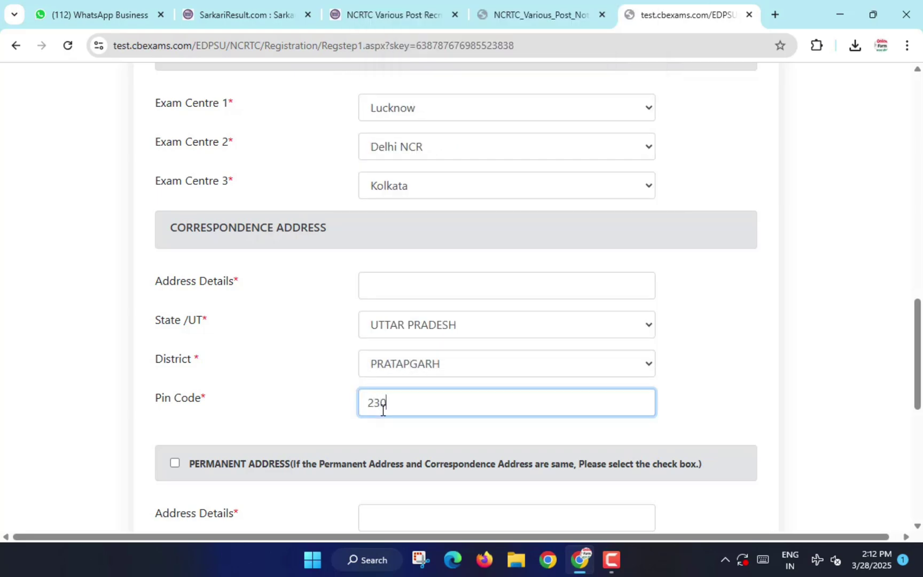
pyautogui.write('230135')
# Copy the correspondence address as permanent address and submit the personal details.
pyautogui.scroll(-3, 360, 327)
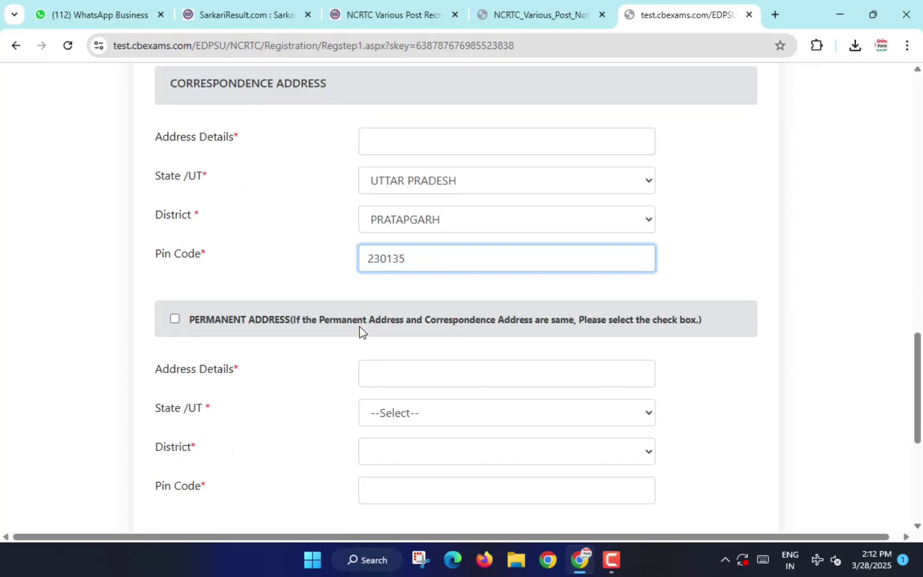
pyautogui.click(161, 327)
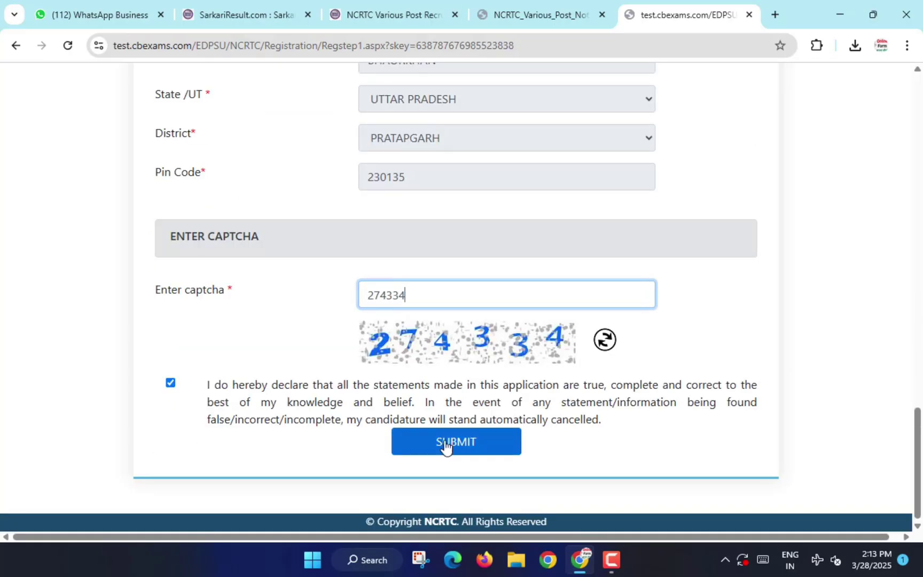
pyautogui.click(442, 442)
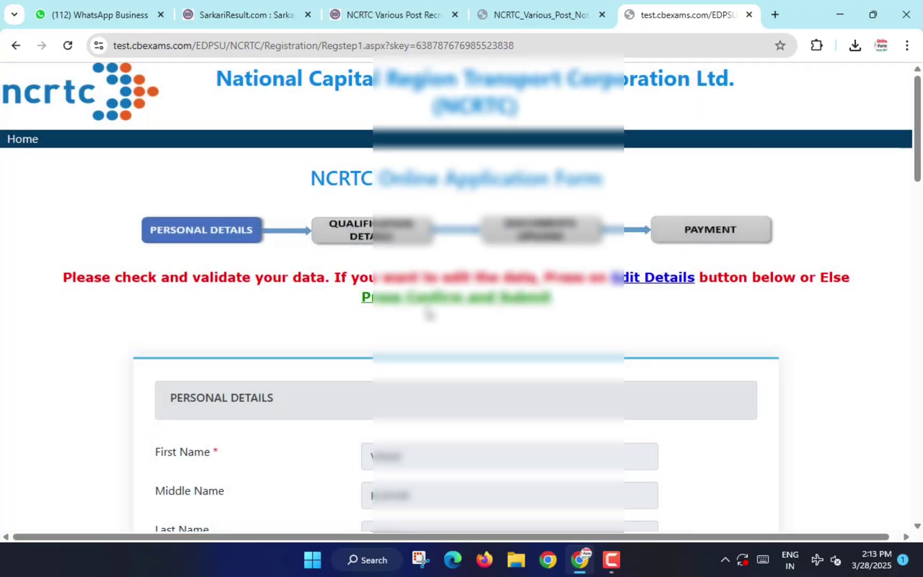
# Review the entered personal details and confirm them with CONFIRM DETAILS.
pyautogui.scroll(-2, 413, 320)
pyautogui.scroll(-10, 413, 321)
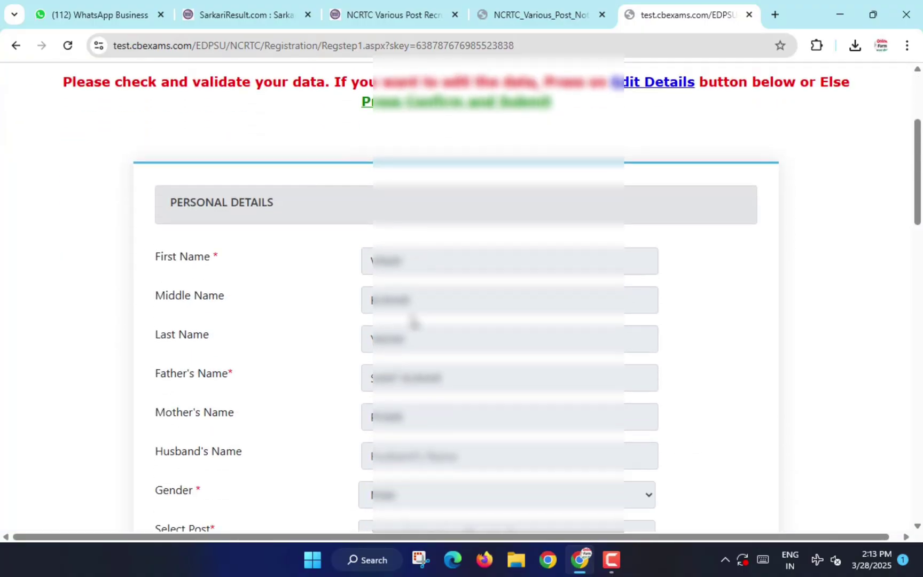
pyautogui.scroll(-10, 413, 321)
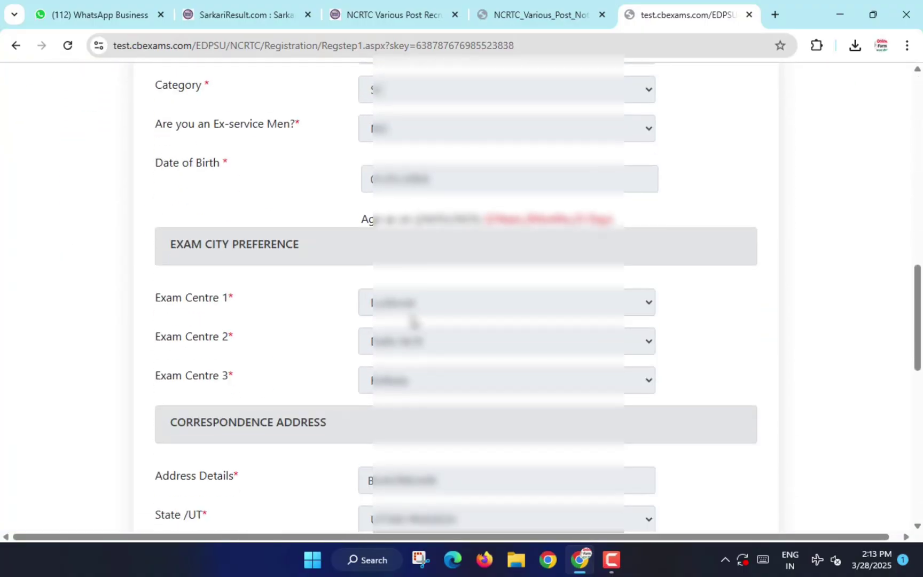
pyautogui.scroll(-2, 413, 320)
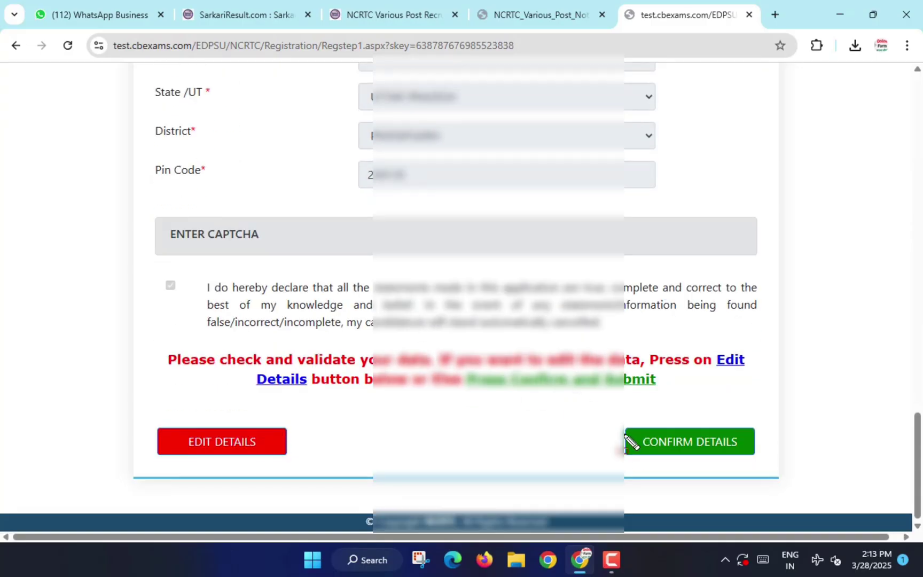
pyautogui.moveTo(639, 439)
pyautogui.mouseDown()
pyautogui.moveTo(767, 472)
pyautogui.moveTo(766, 464)
pyautogui.mouseUp()
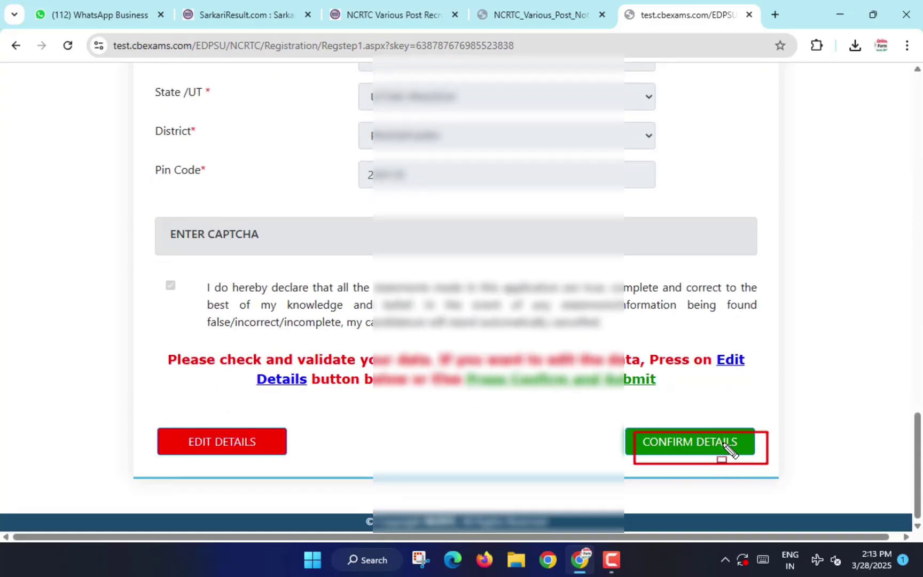
pyautogui.click(680, 446)
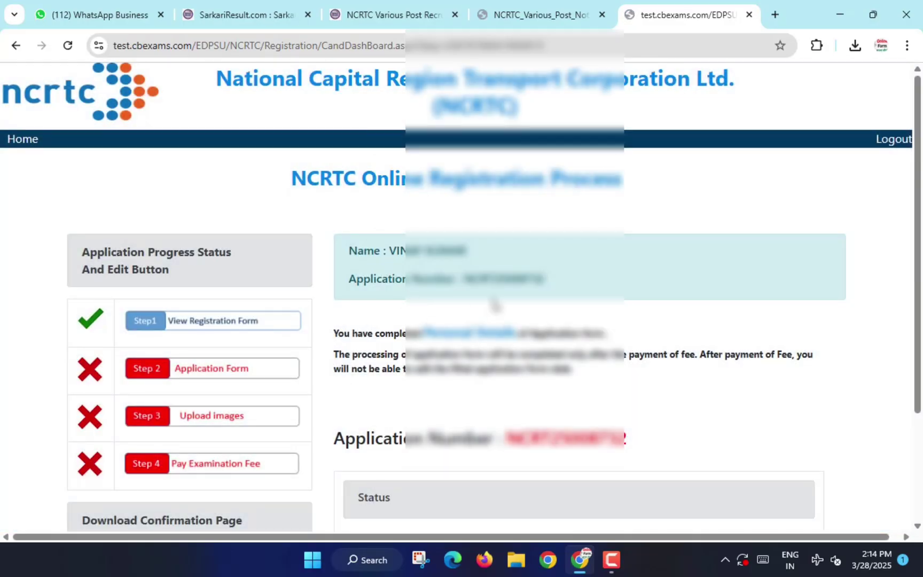
# Use Save & Proceed on the dashboard to reach the next form stage.
pyautogui.scroll(-2, 496, 307)
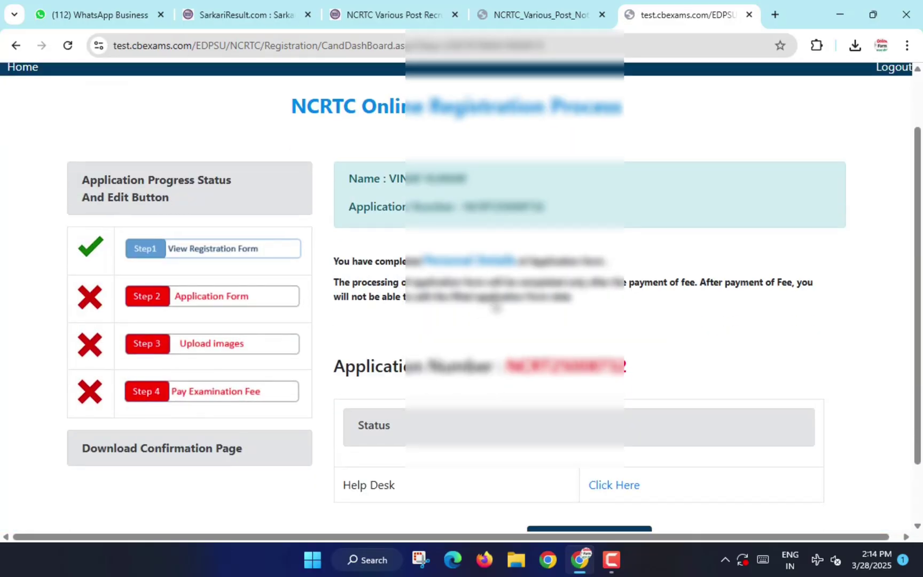
pyautogui.scroll(-2, 496, 307)
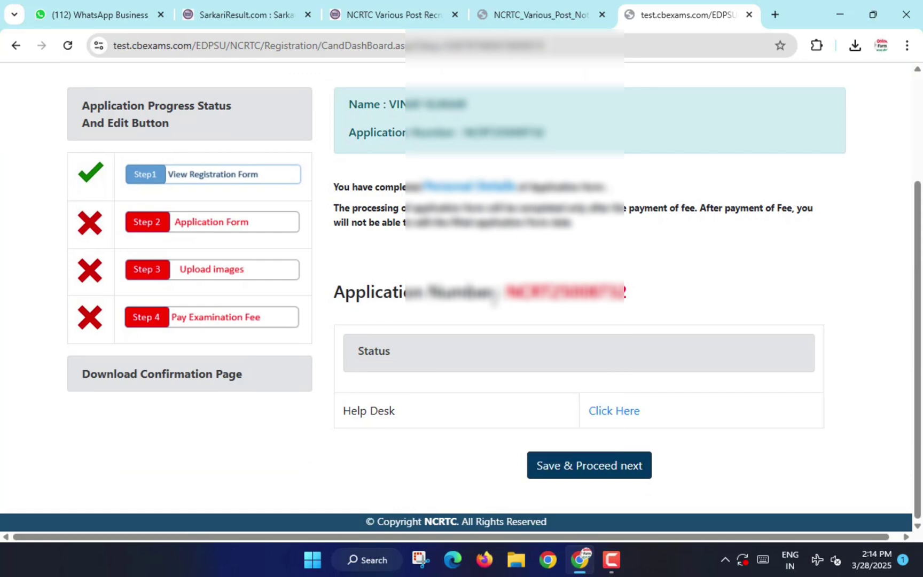
pyautogui.moveTo(581, 397); pyautogui.dragTo(654, 424)
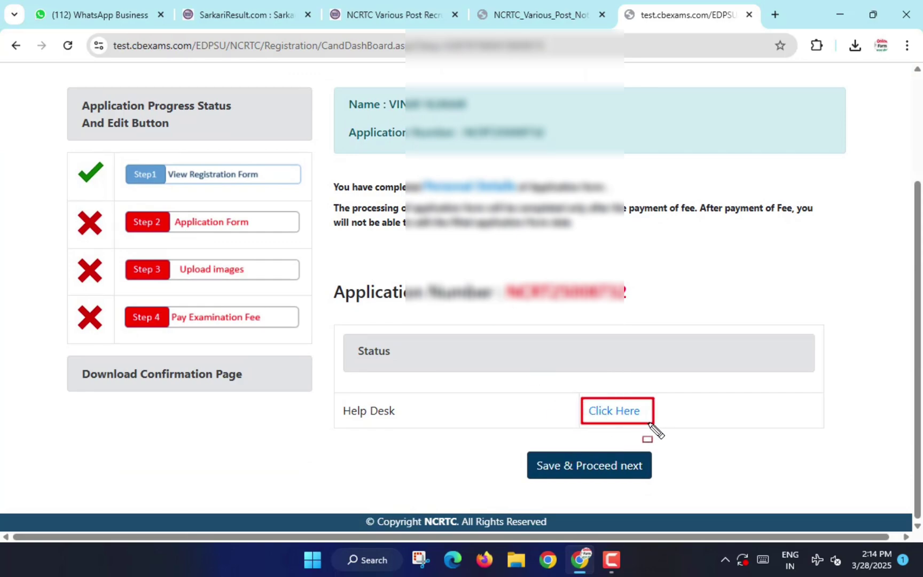
pyautogui.scroll(5, 588, 427)
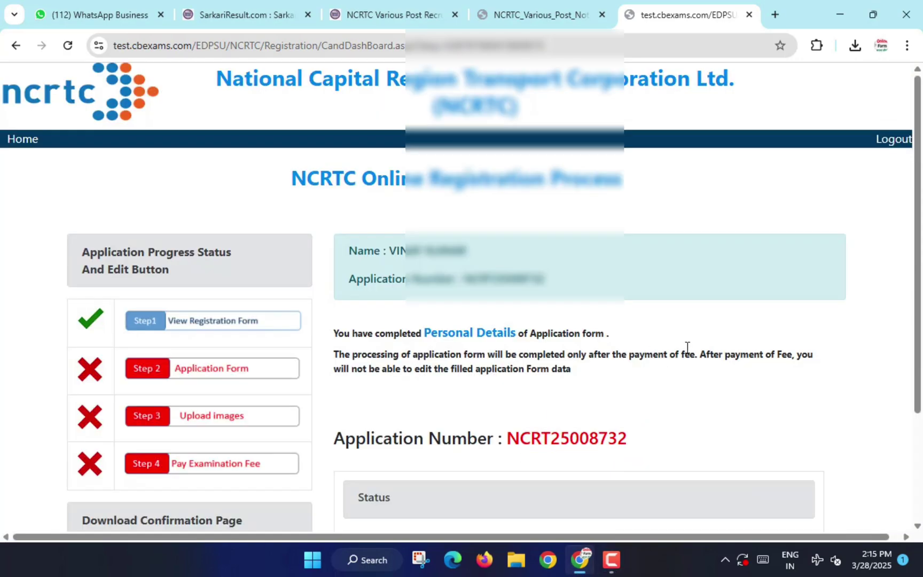
pyautogui.scroll(-3, 565, 346)
pyautogui.scroll(-2, 563, 340)
pyautogui.moveTo(329, 393); pyautogui.dragTo(680, 424)
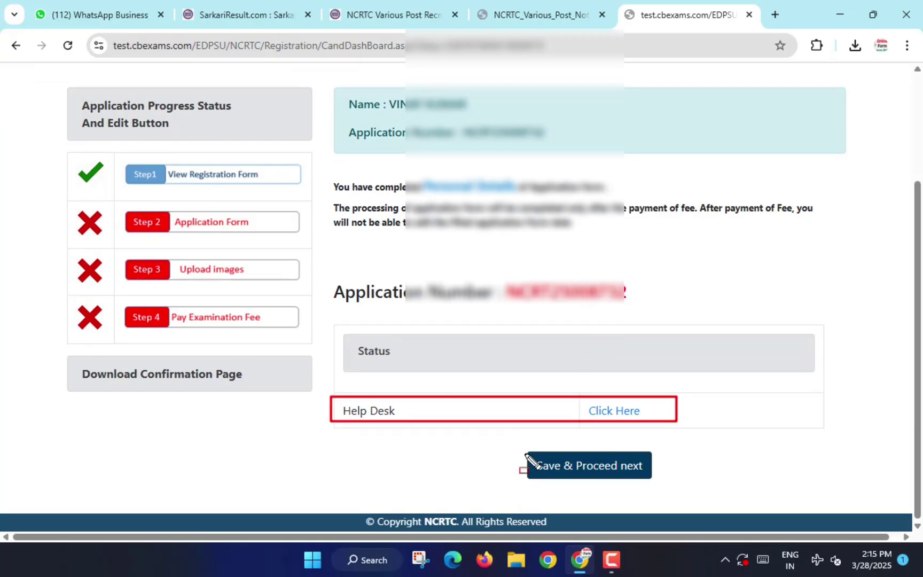
pyautogui.moveTo(521, 452); pyautogui.dragTo(683, 497)
pyautogui.click(598, 472)
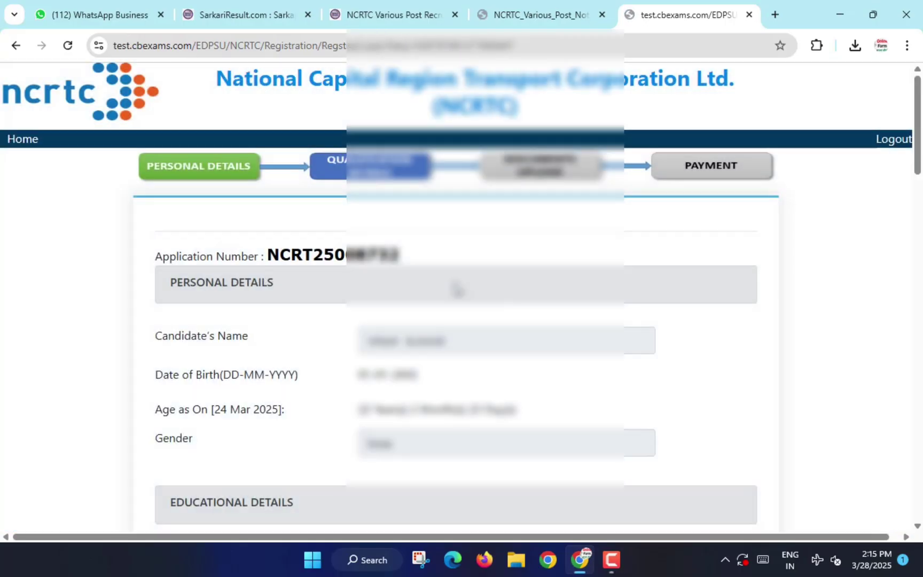
# Enter Class X details: board UP BOARD, year of passing 2017, percentage 74.
pyautogui.scroll(-5, 457, 290)
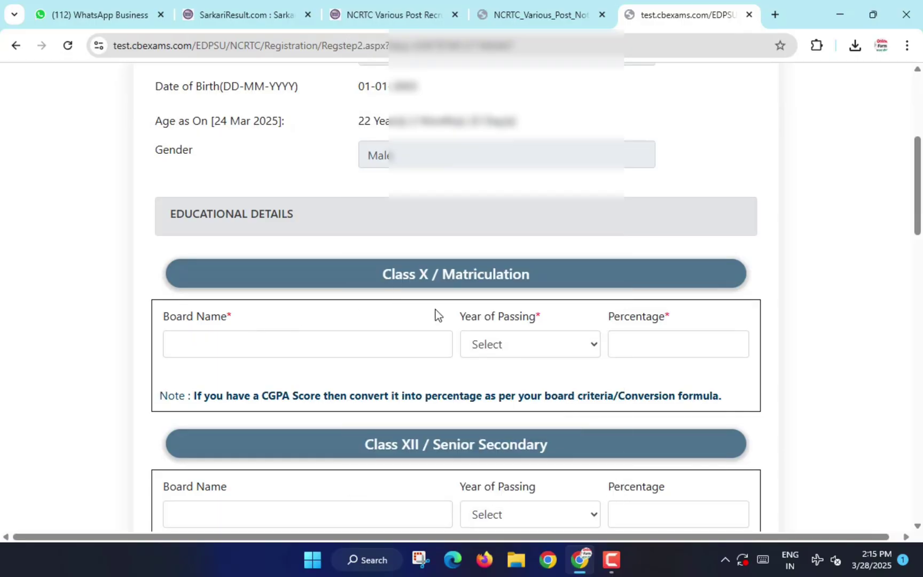
pyautogui.moveTo(365, 259)
pyautogui.mouseDown()
pyautogui.moveTo(381, 269)
pyautogui.moveTo(549, 287)
pyautogui.mouseUp()
pyautogui.moveTo(167, 335)
pyautogui.mouseDown()
pyautogui.moveTo(182, 351)
pyautogui.moveTo(383, 355)
pyautogui.mouseUp()
pyautogui.press('Escape')
pyautogui.click(307, 347)
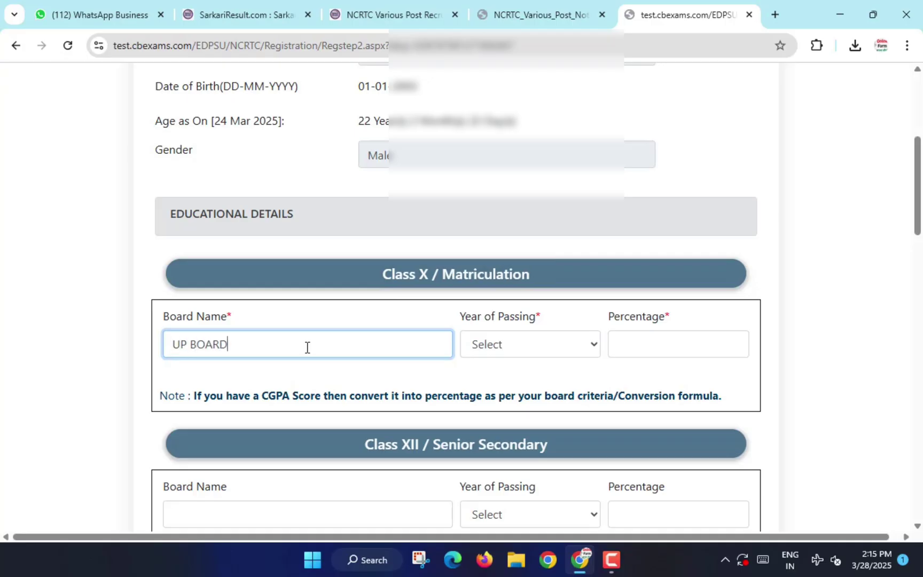
pyautogui.write('UP BOARD')
pyautogui.press('Tab')
pyautogui.write('2017')
pyautogui.click(641, 333)
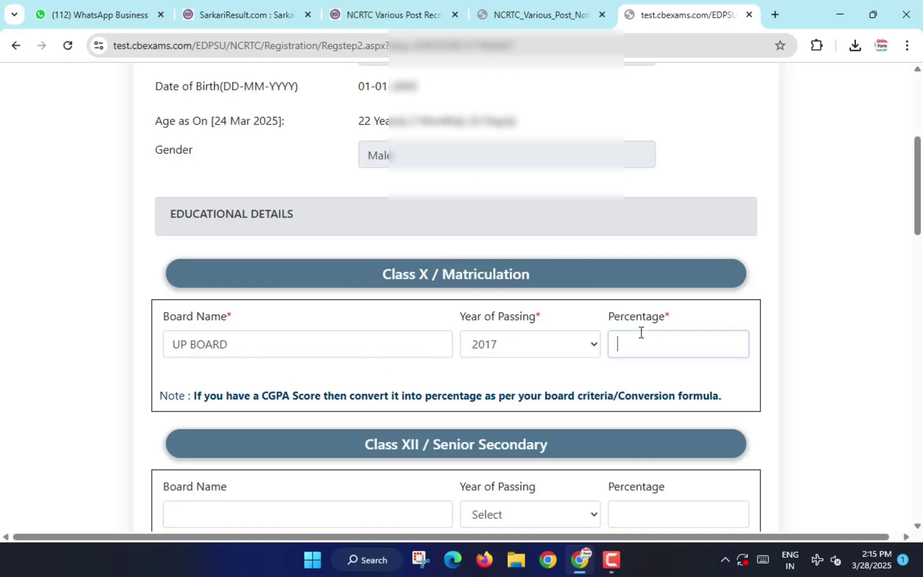
pyautogui.write('74')
# Enter Class XII details: board UP BOARD, year of passing 2019, percentage 84.
pyautogui.scroll(-4, 542, 321)
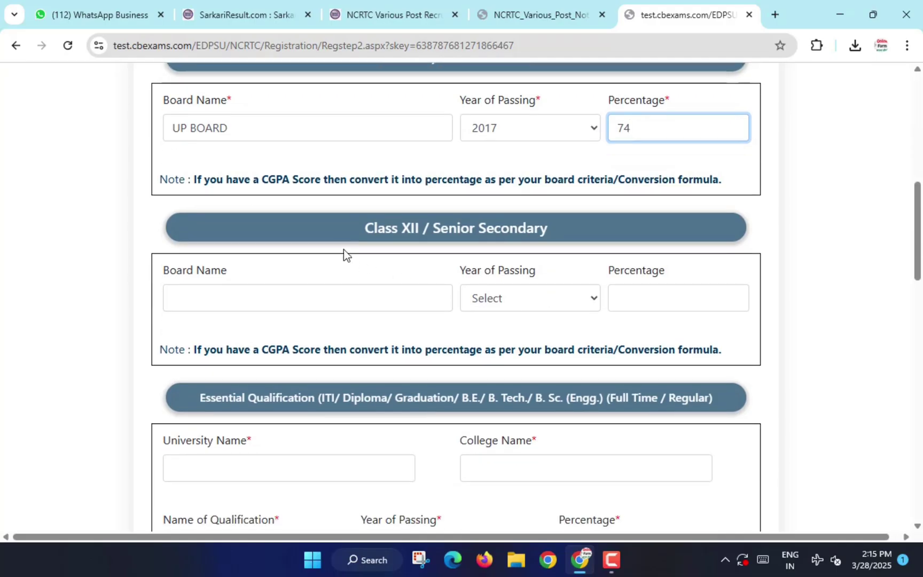
pyautogui.moveTo(333, 216)
pyautogui.mouseDown()
pyautogui.moveTo(478, 243)
pyautogui.moveTo(556, 240)
pyautogui.mouseUp()
pyautogui.click(197, 297)
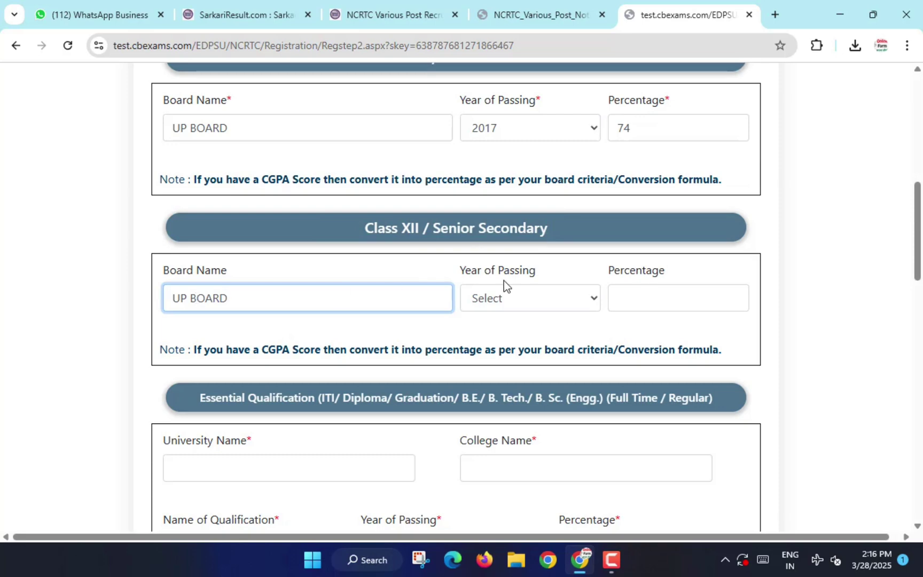
pyautogui.click(504, 294)
pyautogui.write('2019')
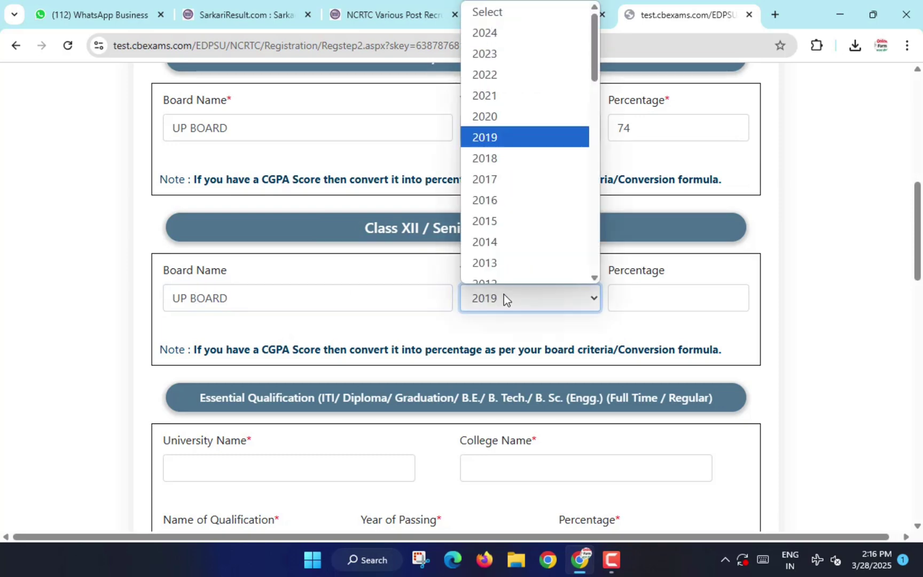
pyautogui.press('Down')
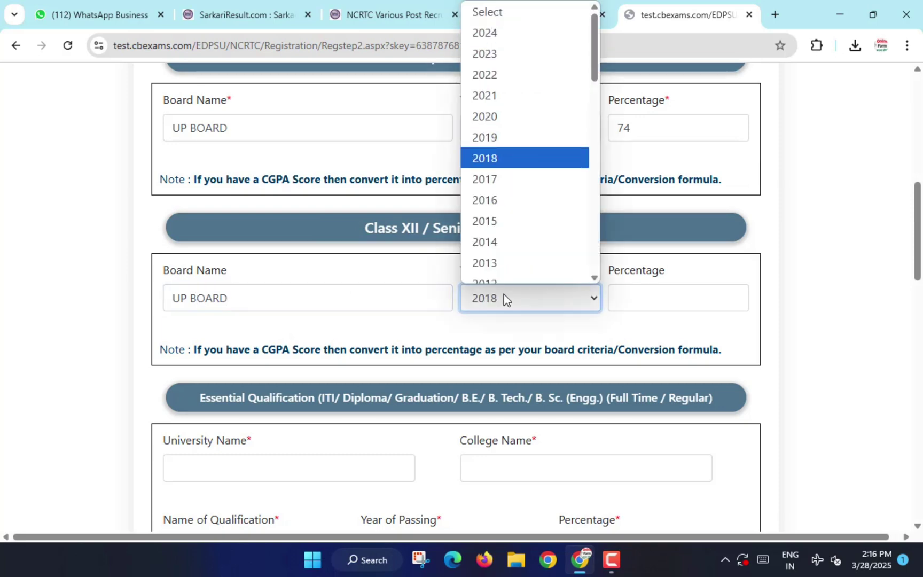
pyautogui.press('Up')
pyautogui.press('Return')
pyautogui.click(615, 297)
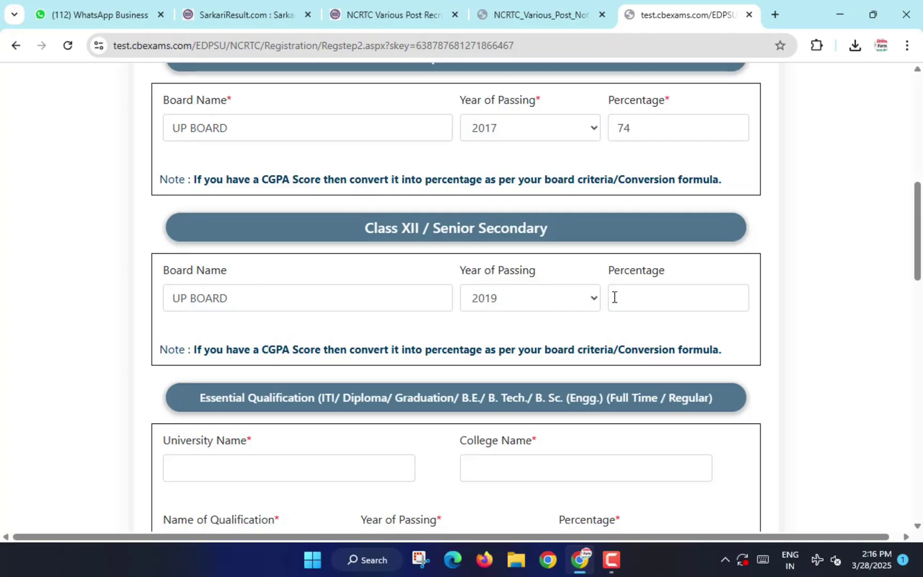
pyautogui.click(618, 298)
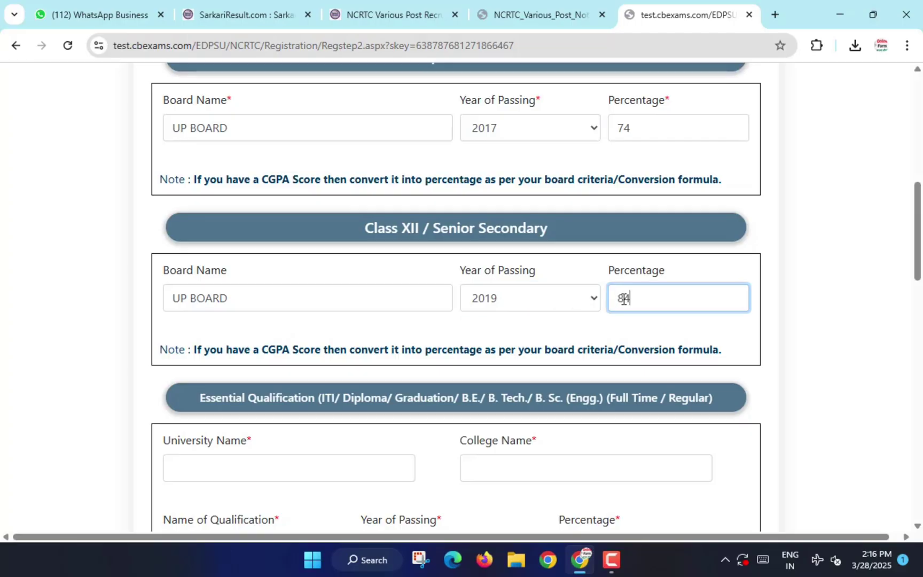
pyautogui.write('84')
pyautogui.click(497, 327)
pyautogui.scroll(-3, 495, 325)
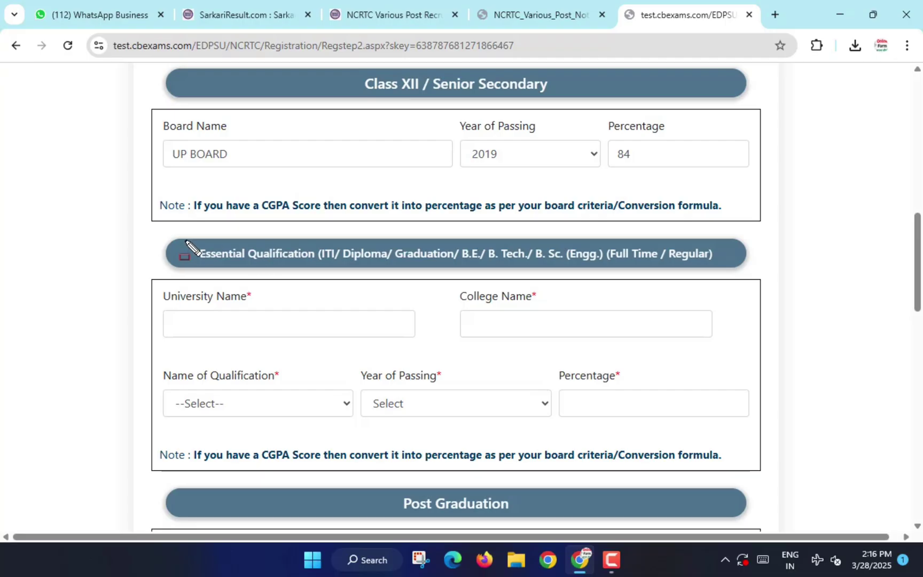
# Set Essential Qualification to ITI (NCVT/SCVT) Electrician, year 2021, percentage 85.
pyautogui.moveTo(185, 241)
pyautogui.mouseDown()
pyautogui.moveTo(219, 263)
pyautogui.moveTo(725, 264)
pyautogui.mouseUp()
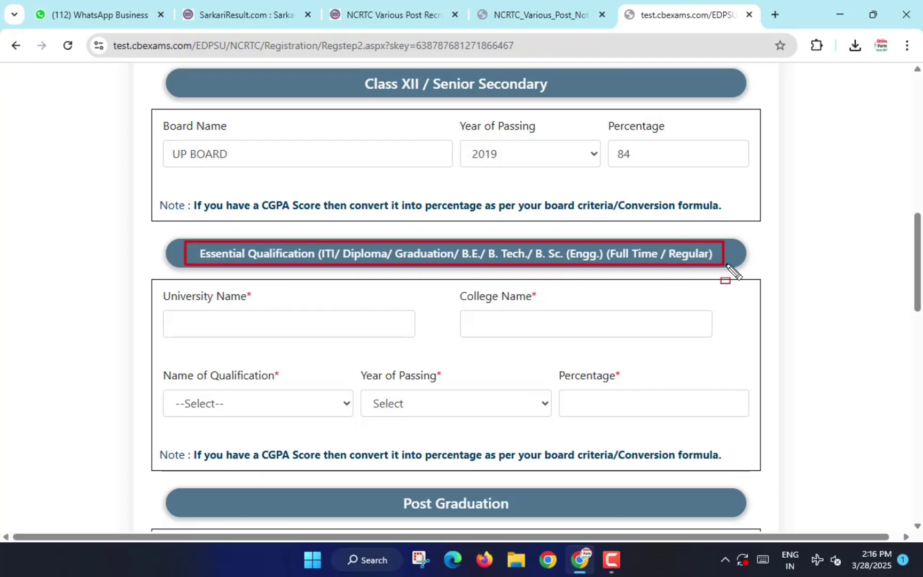
pyautogui.press('Escape')
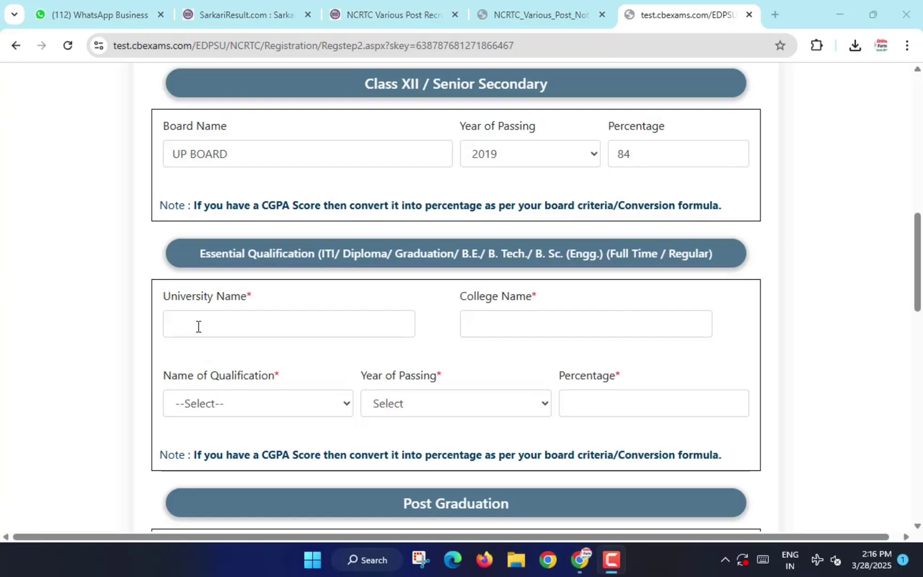
pyautogui.moveTo(169, 311); pyautogui.dragTo(324, 334)
pyautogui.moveTo(467, 315); pyautogui.dragTo(634, 332)
pyautogui.press('Escape')
pyautogui.click(212, 405)
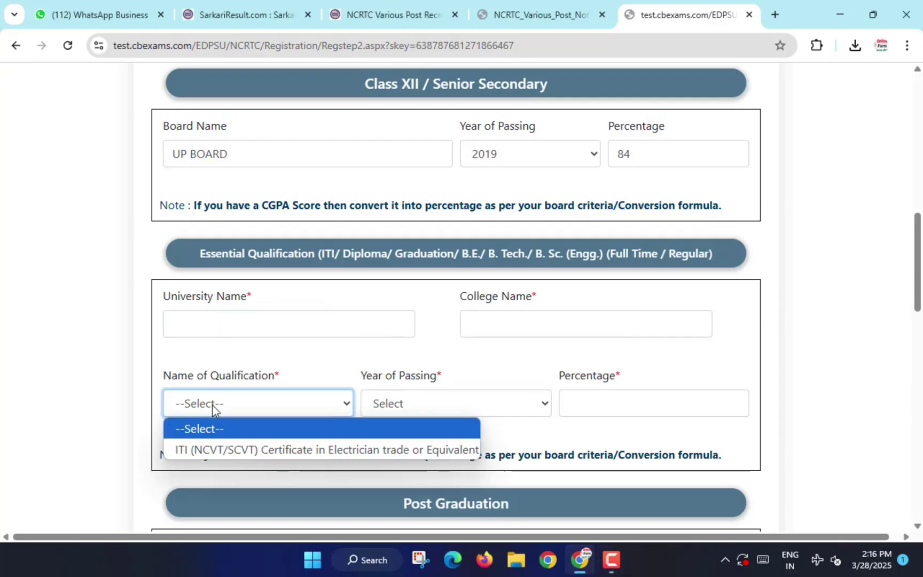
pyautogui.click(353, 449)
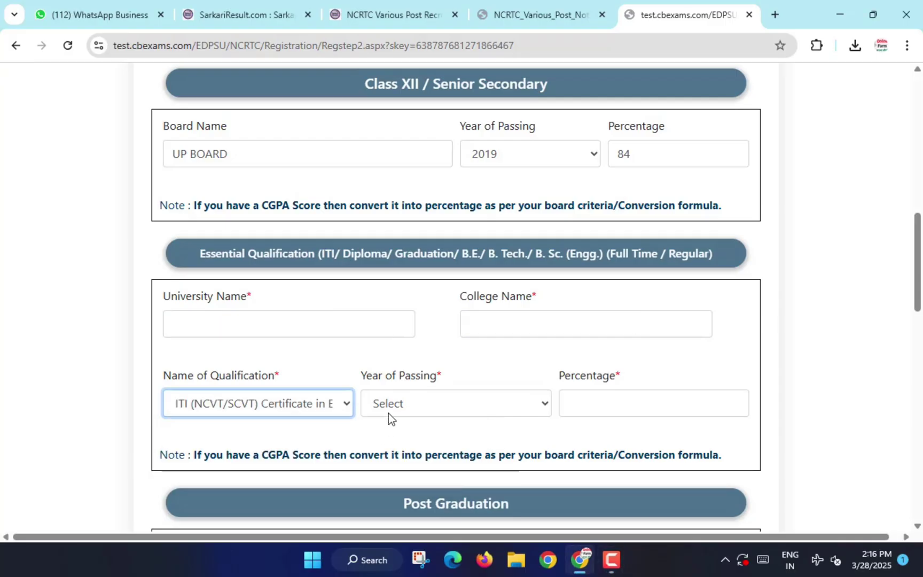
pyautogui.click(406, 405)
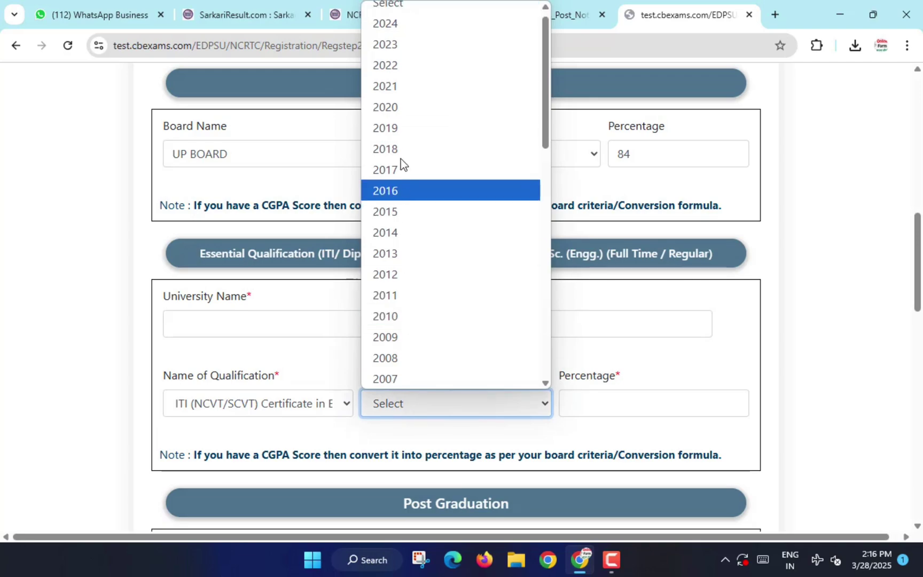
pyautogui.click(398, 94)
pyautogui.press('Tab')
pyautogui.write('85')
pyautogui.scroll(-4, 402, 278)
pyautogui.moveTo(390, 264); pyautogui.dragTo(530, 310)
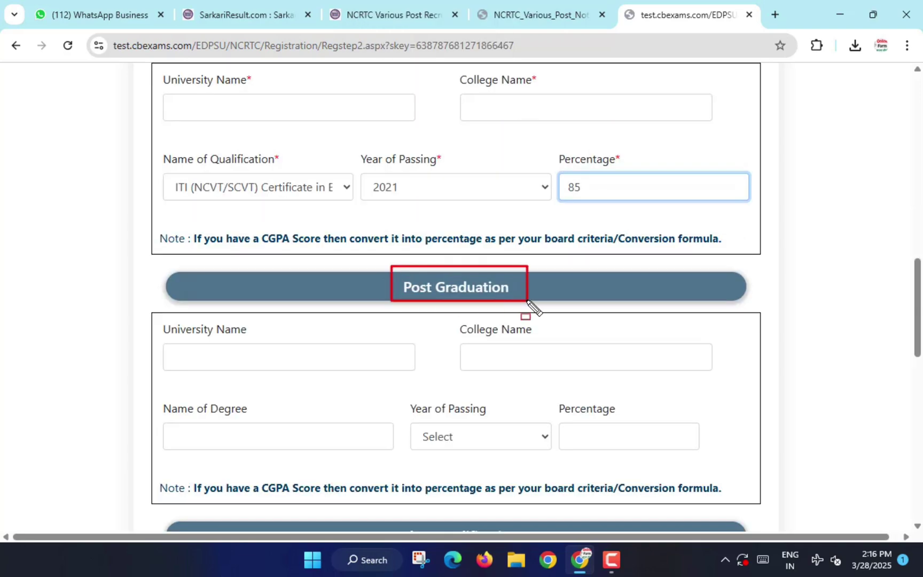
# Leave Work Experience Organisation Type at --Select-- and tick the closing declaration checkbox.
pyautogui.scroll(-2, 380, 344)
pyautogui.scroll(-5, 379, 345)
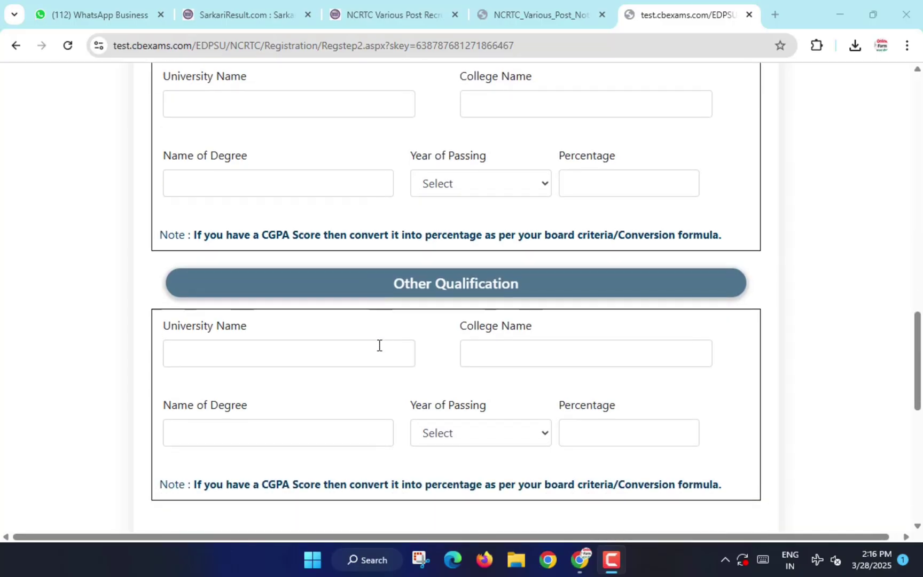
pyautogui.scroll(-3, 380, 345)
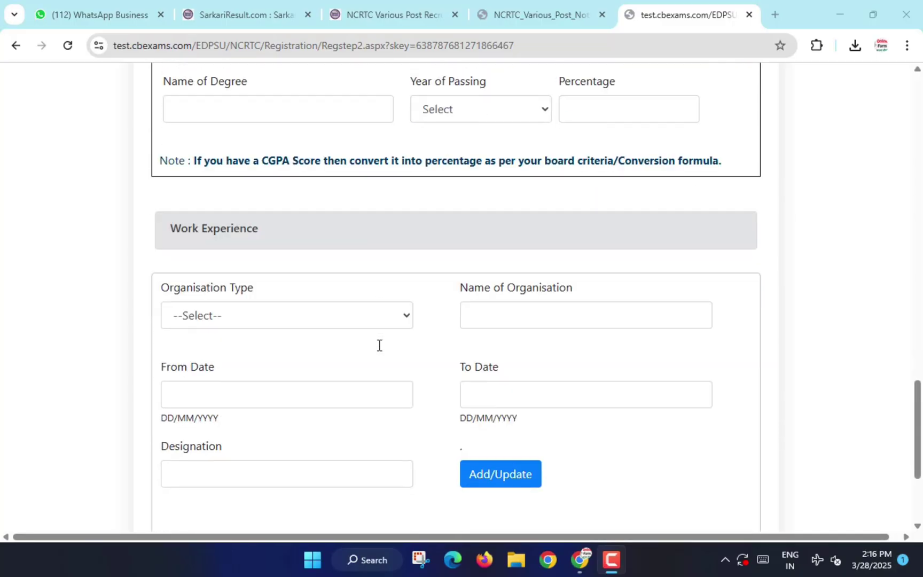
pyautogui.moveTo(159, 217)
pyautogui.mouseDown()
pyautogui.moveTo(172, 230)
pyautogui.moveTo(297, 249)
pyautogui.mouseUp()
pyautogui.press('Escape')
pyautogui.click(284, 320)
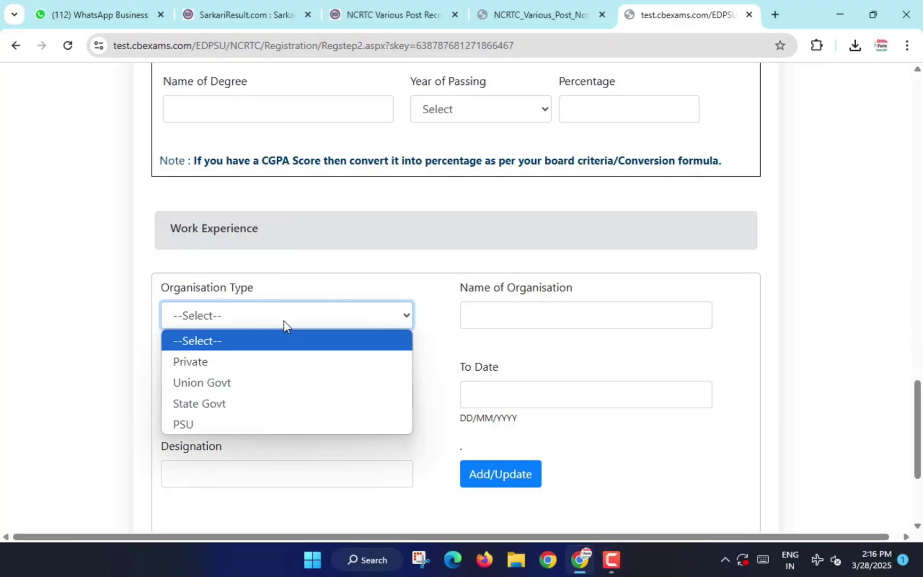
pyautogui.click(284, 324)
pyautogui.scroll(-3, 554, 437)
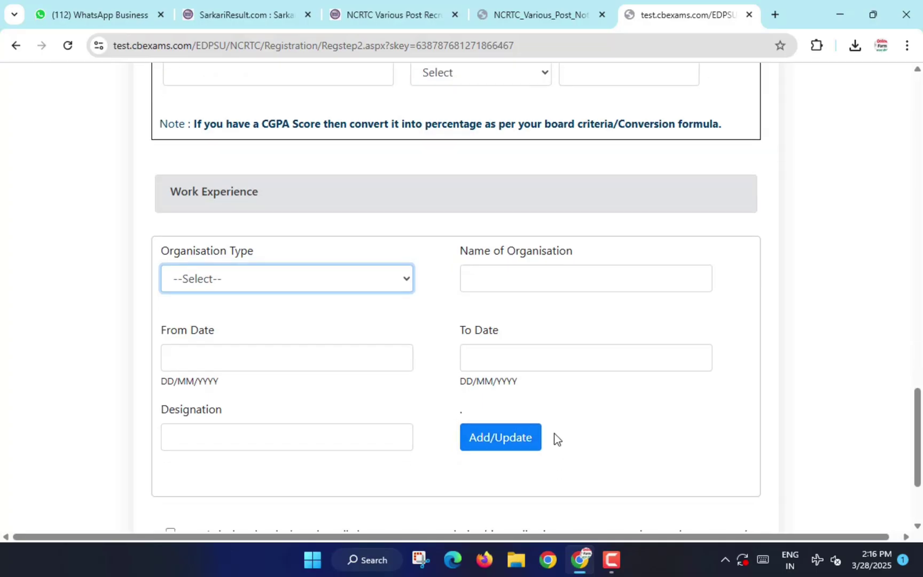
pyautogui.click(168, 427)
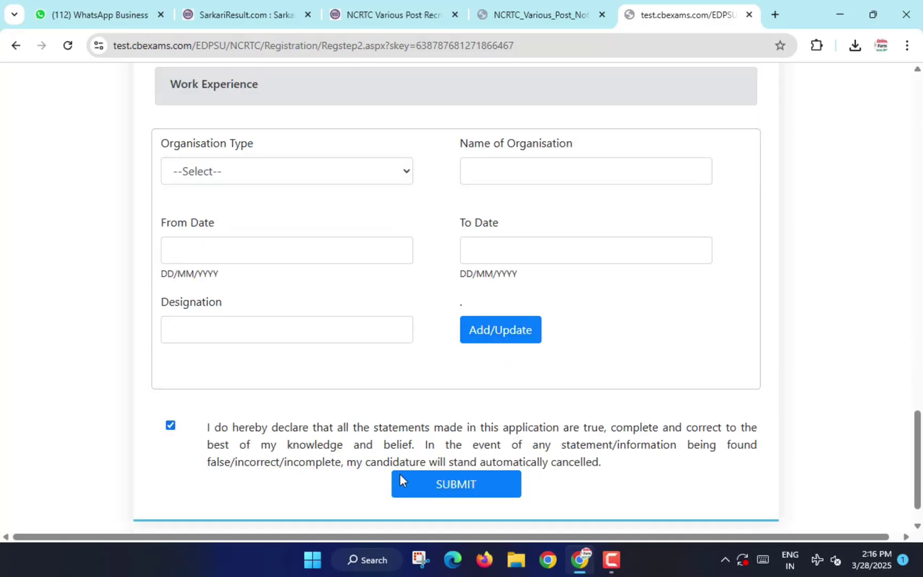
# Submit and confirm the reviewed qualification details, then proceed to the Documents to be Uploaded page.
pyautogui.click(412, 483)
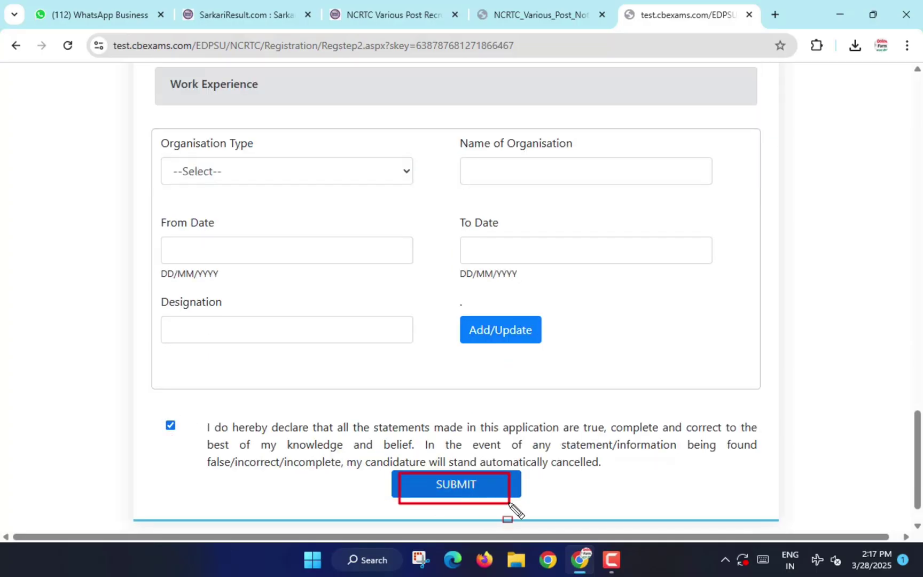
pyautogui.scroll(-7, 481, 323)
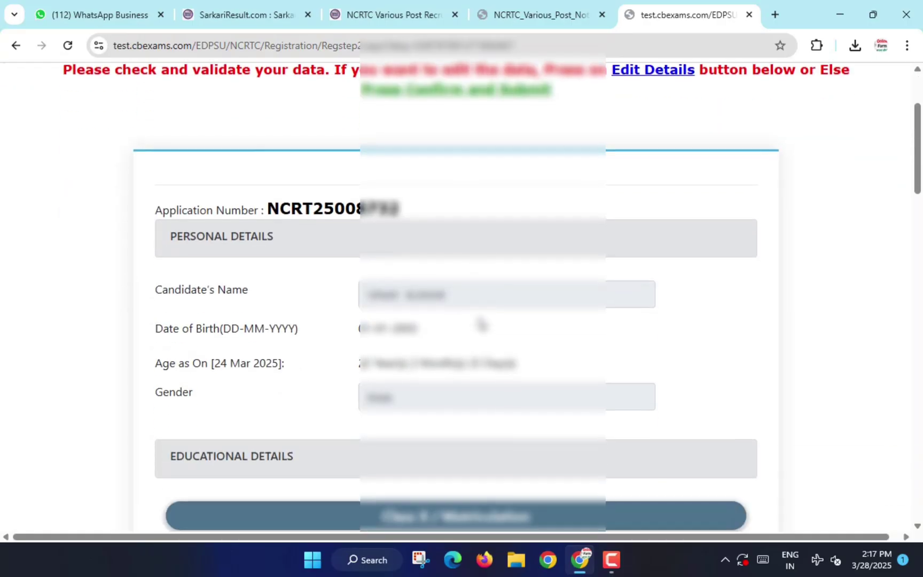
pyautogui.scroll(-20, 480, 323)
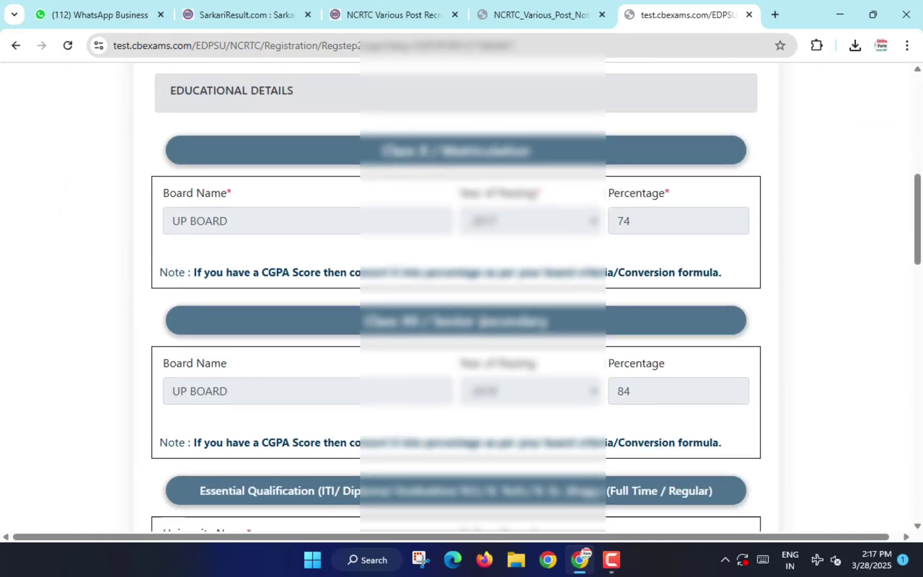
pyautogui.scroll(-7, 481, 322)
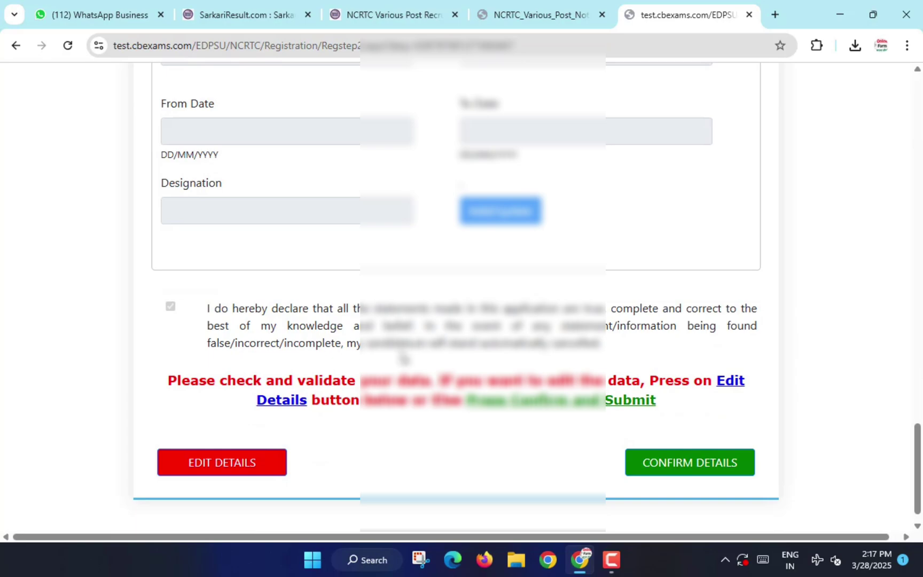
pyautogui.click(685, 466)
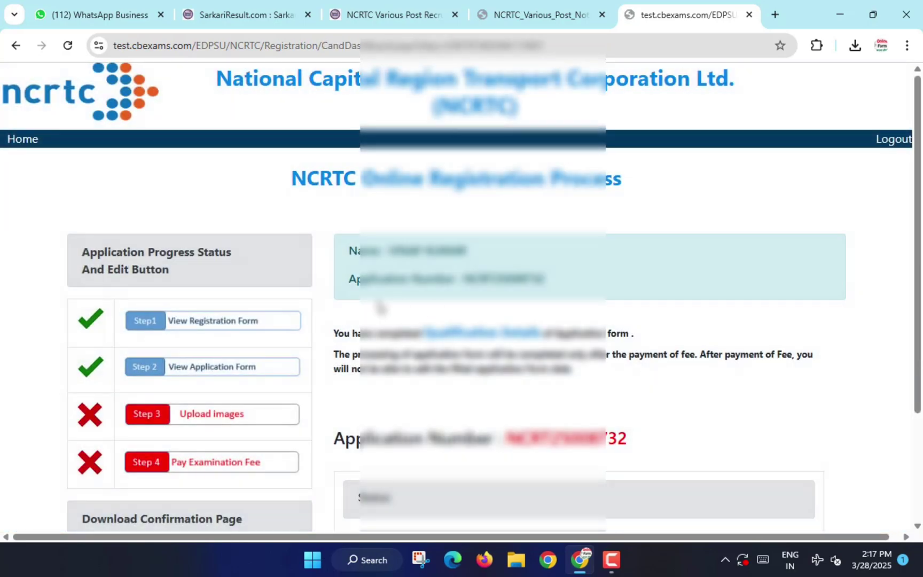
pyautogui.scroll(-3, 380, 309)
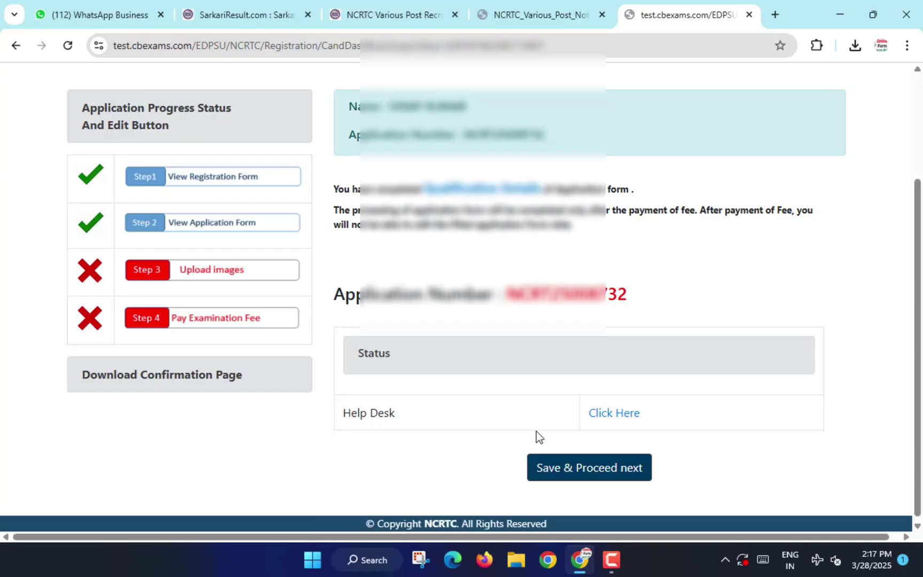
pyautogui.click(621, 476)
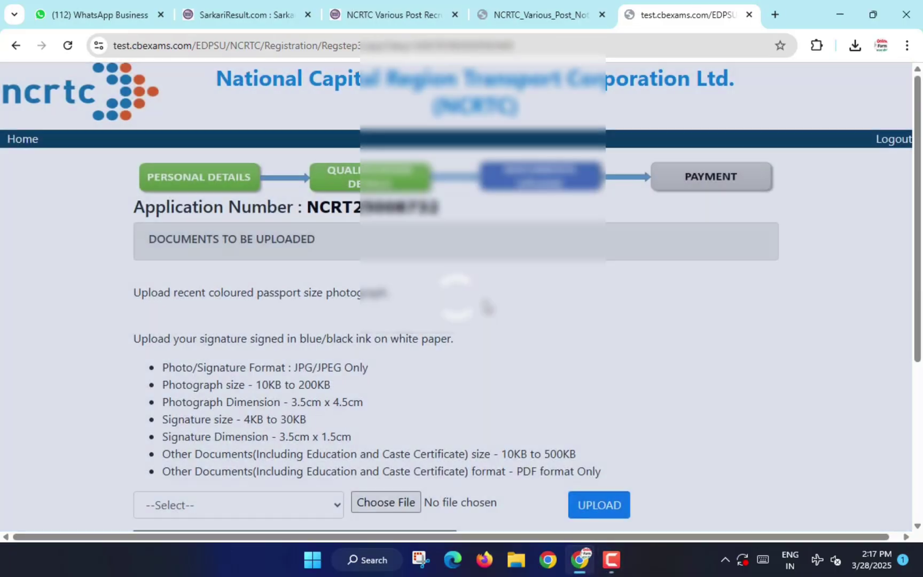
# Upload the passport photo JPEG from Downloads as the Photo document.
pyautogui.scroll(-4, 487, 306)
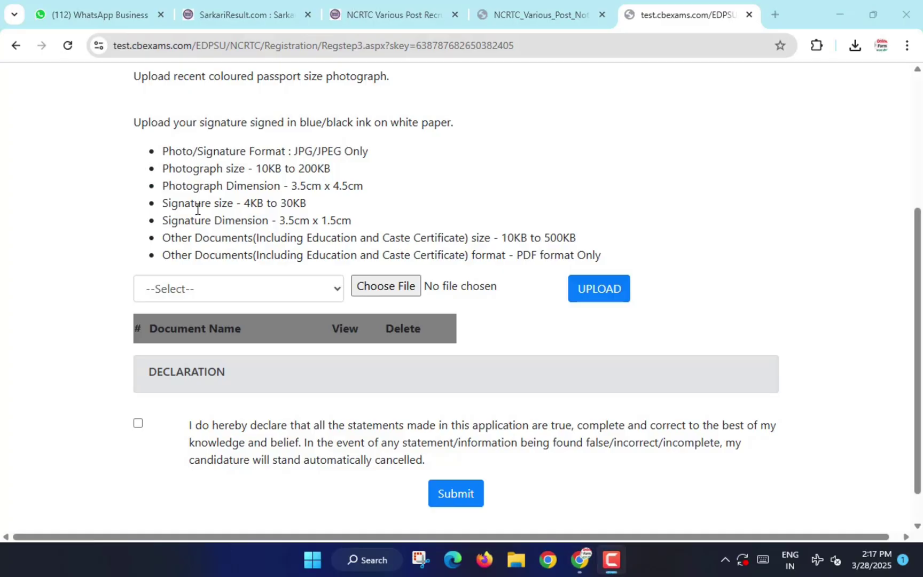
pyautogui.scroll(1, 196, 207)
pyautogui.scroll(1, 196, 208)
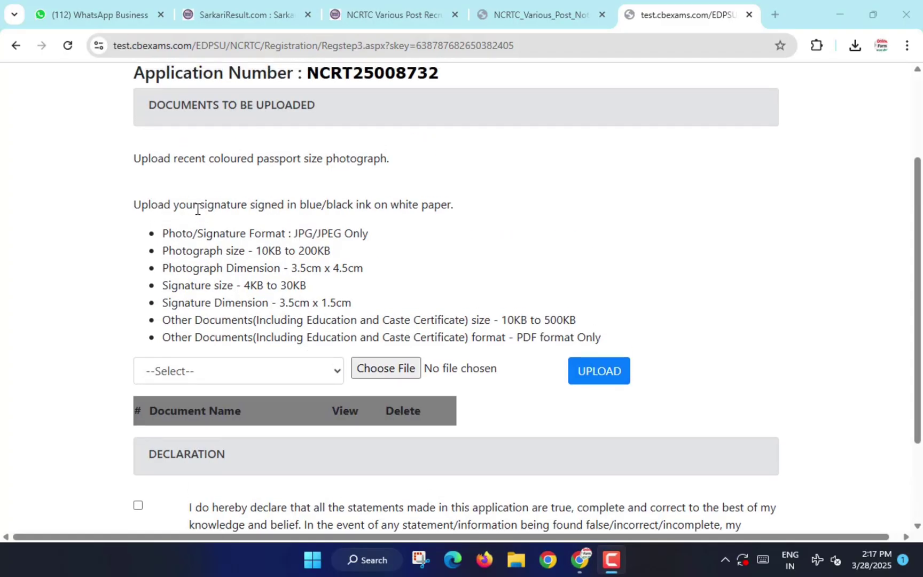
pyautogui.scroll(-1, 224, 369)
pyautogui.click(191, 367)
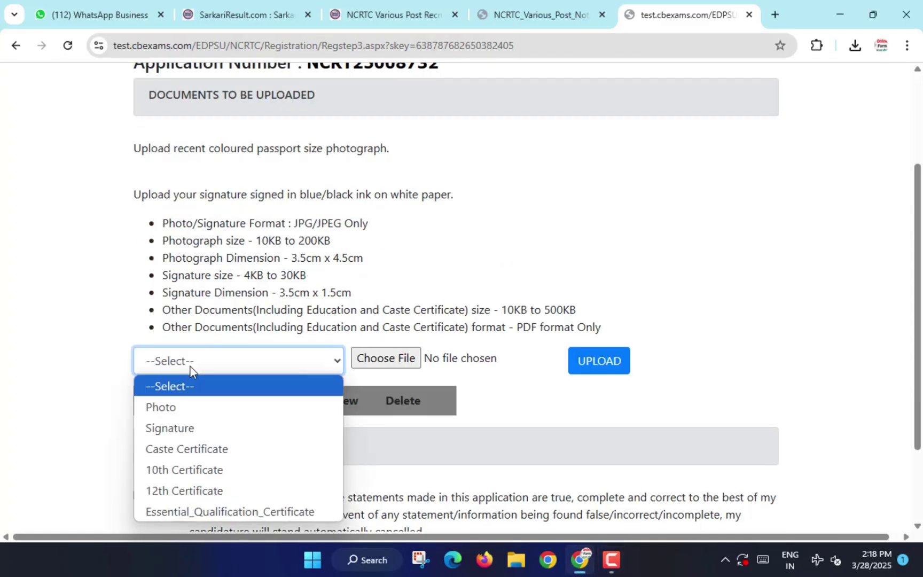
pyautogui.click(173, 407)
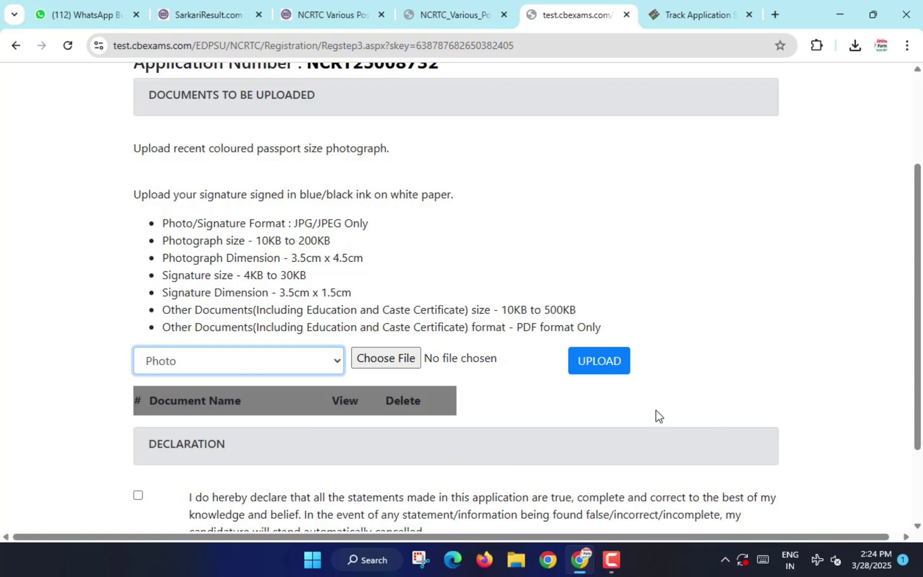
pyautogui.click(392, 364)
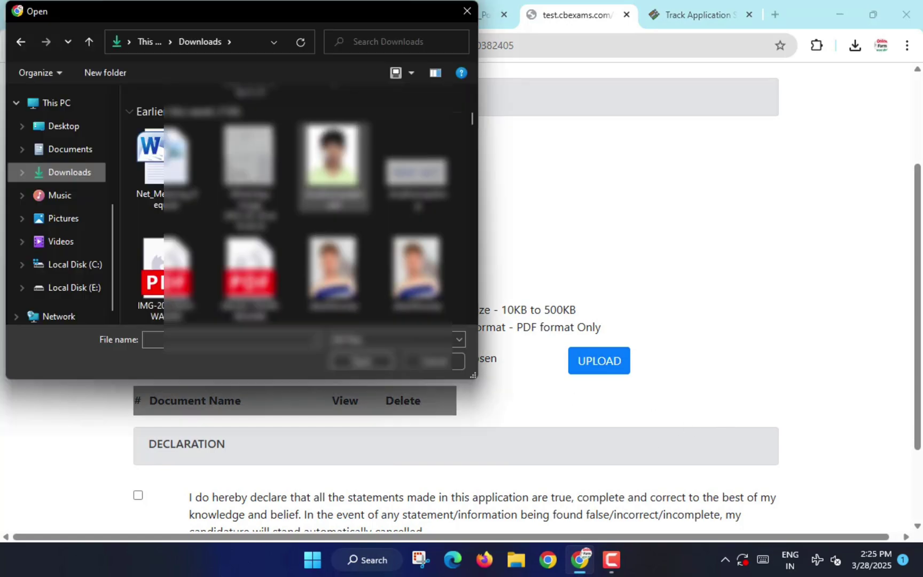
pyautogui.click(332, 160)
pyautogui.click(365, 362)
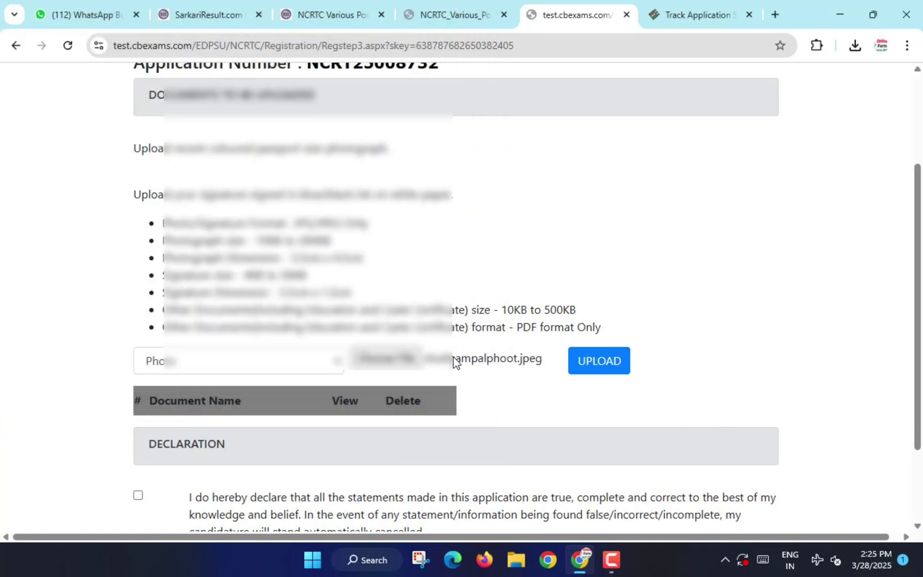
pyautogui.click(589, 367)
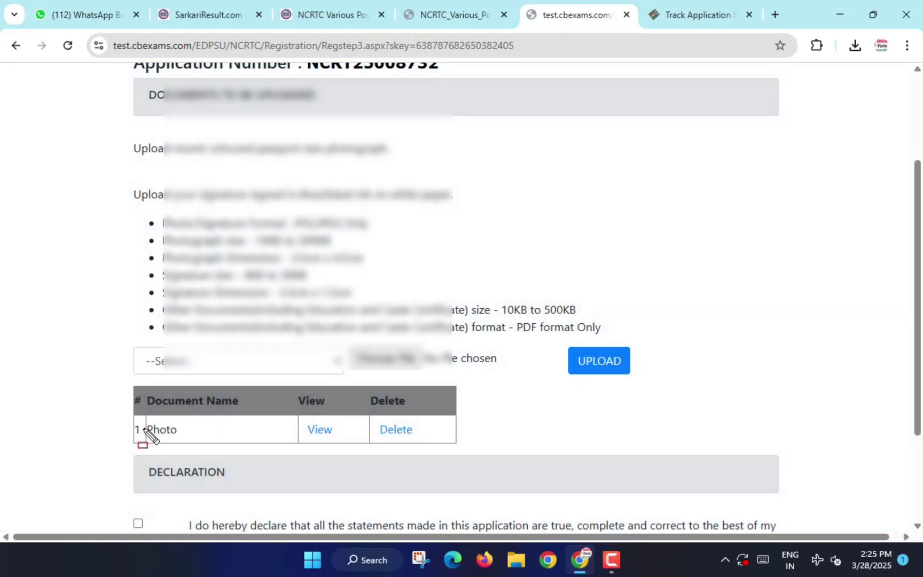
pyautogui.moveTo(119, 418); pyautogui.dragTo(420, 442)
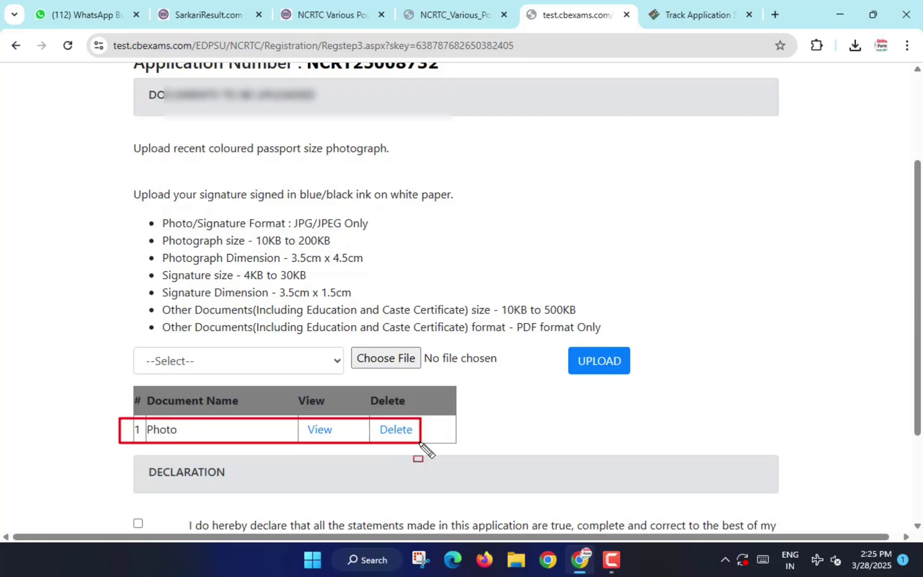
# Upload the signature image from Downloads as the Signature document.
pyautogui.click(212, 362)
pyautogui.click(196, 407)
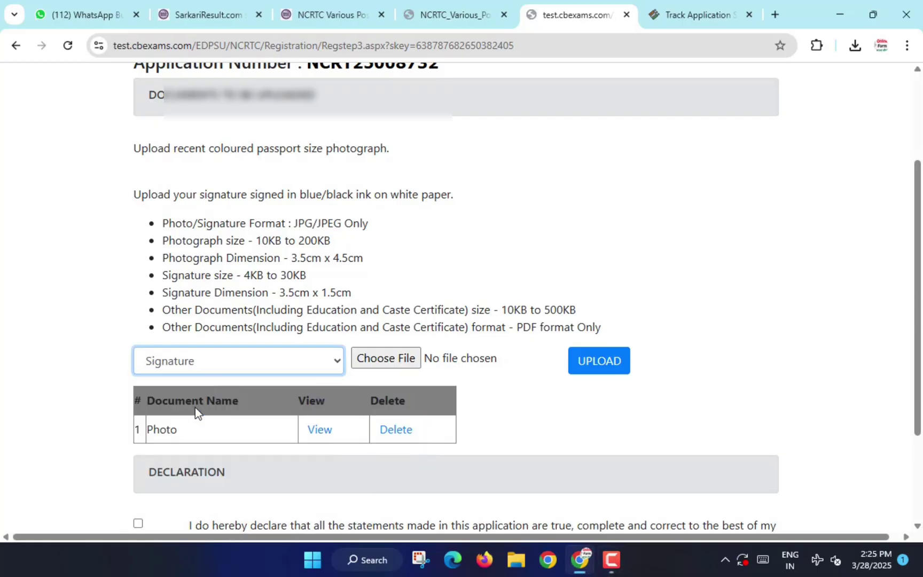
pyautogui.click(391, 361)
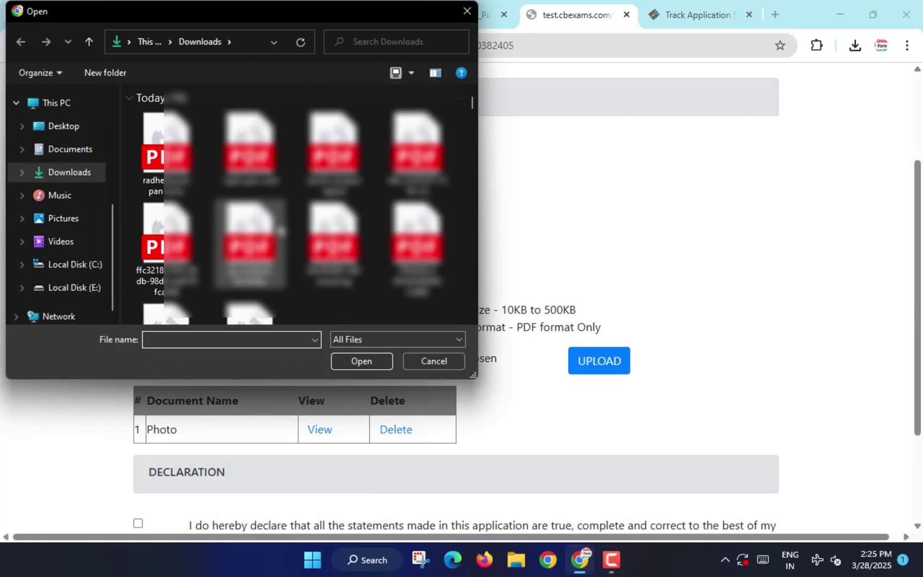
pyautogui.scroll(-5, 281, 231)
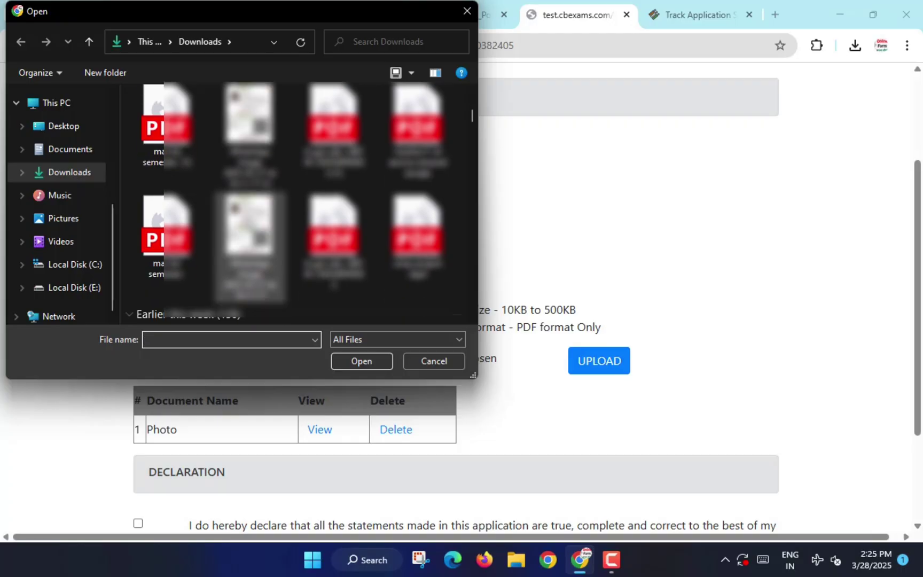
pyautogui.scroll(-3, 294, 203)
pyautogui.click(417, 160)
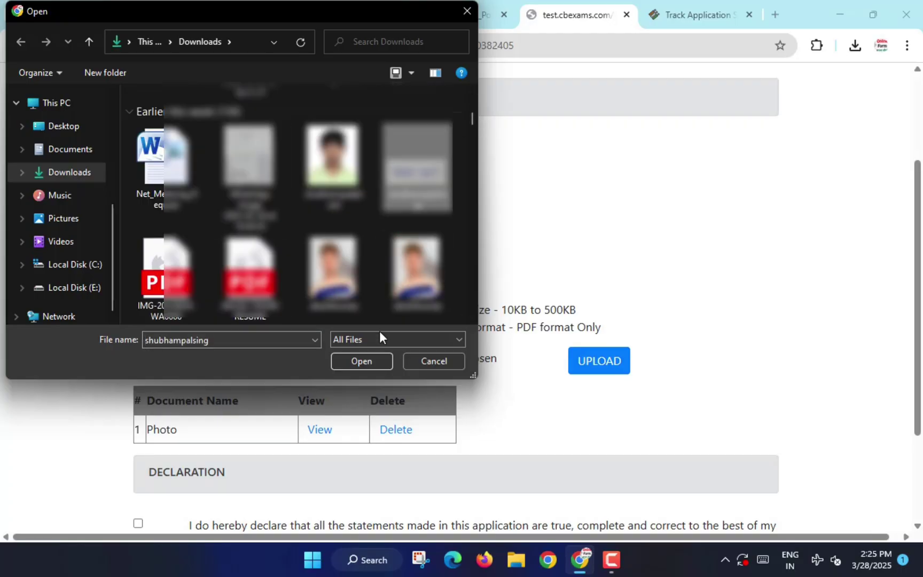
pyautogui.click(362, 361)
pyautogui.click(593, 363)
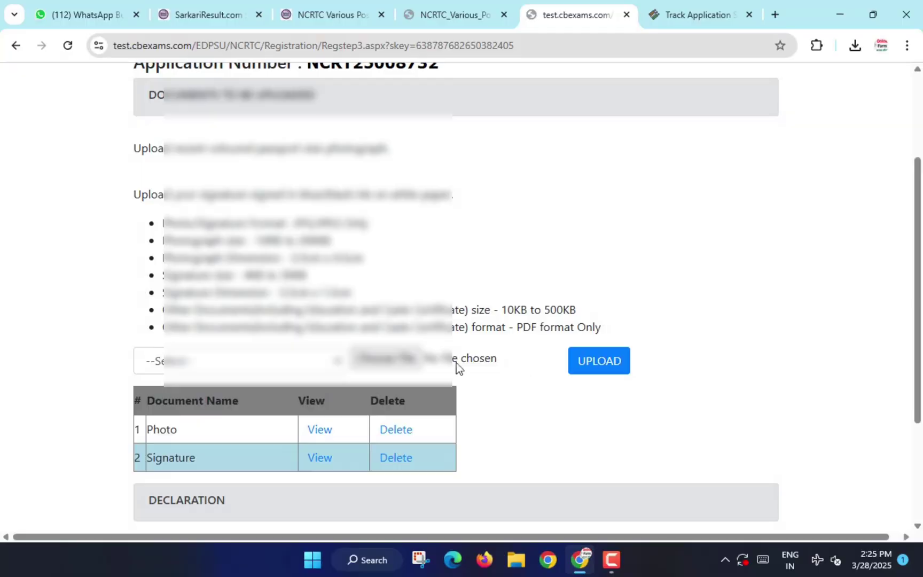
pyautogui.click(249, 367)
# Select Caste Certificate, agree to the declaration, and submit the uploaded documents.
pyautogui.click(184, 408)
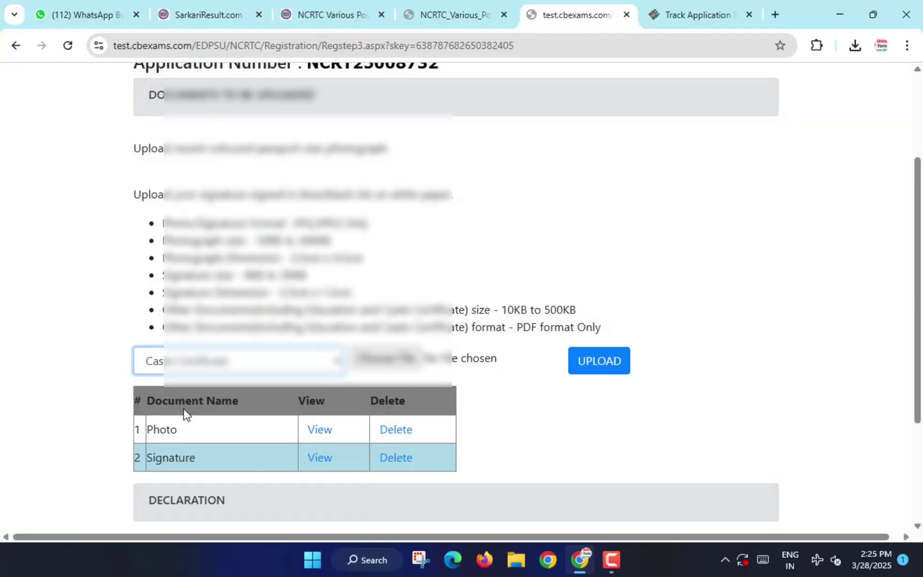
pyautogui.click(212, 368)
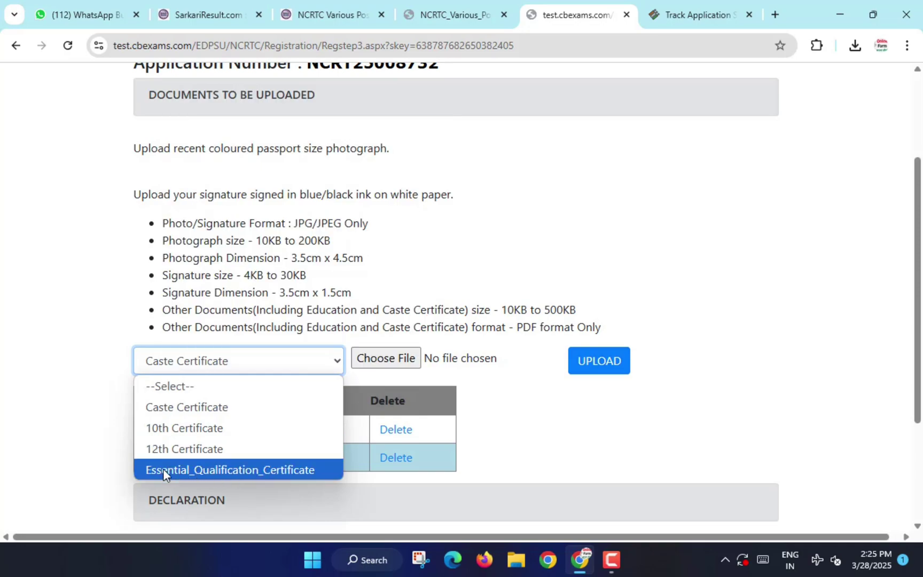
pyautogui.click(516, 448)
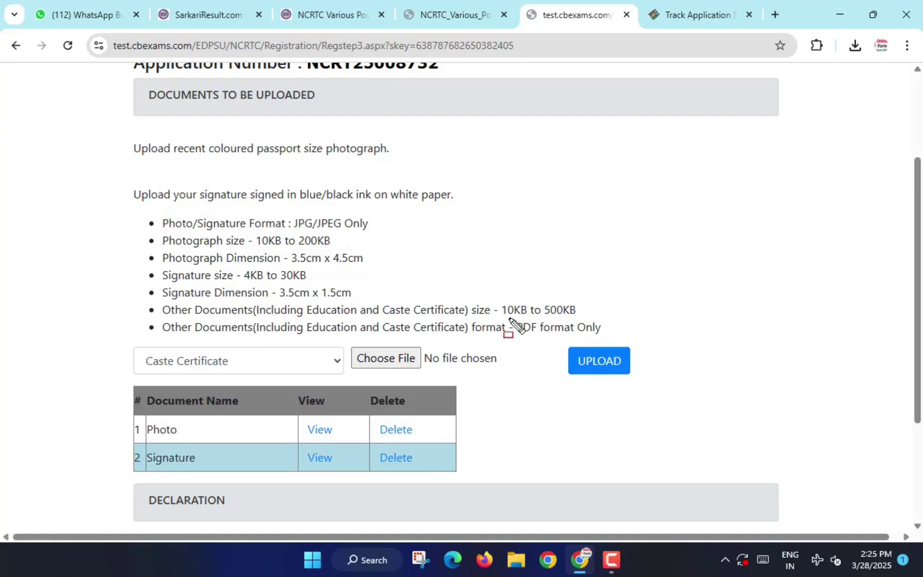
pyautogui.moveTo(508, 319)
pyautogui.mouseDown()
pyautogui.moveTo(540, 338)
pyautogui.moveTo(636, 343)
pyautogui.mouseUp()
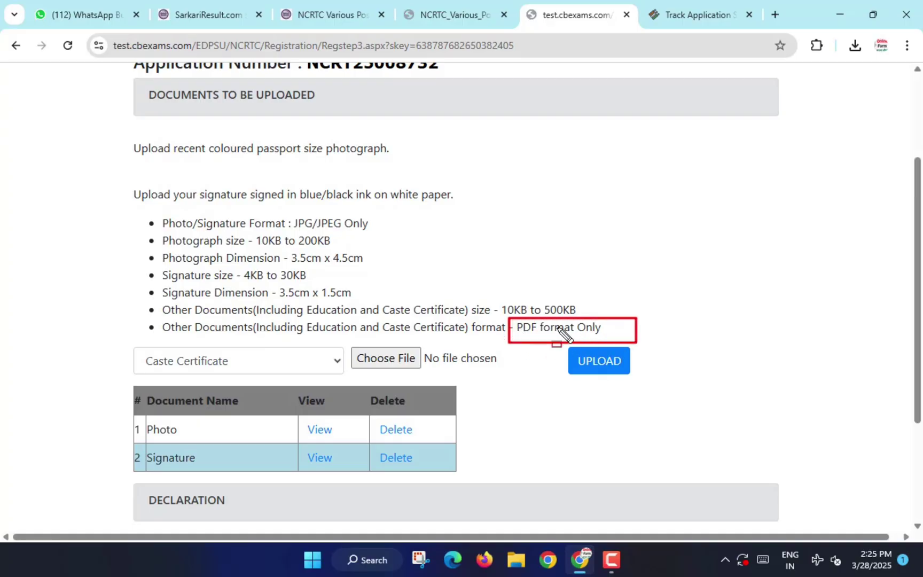
pyautogui.press('Escape')
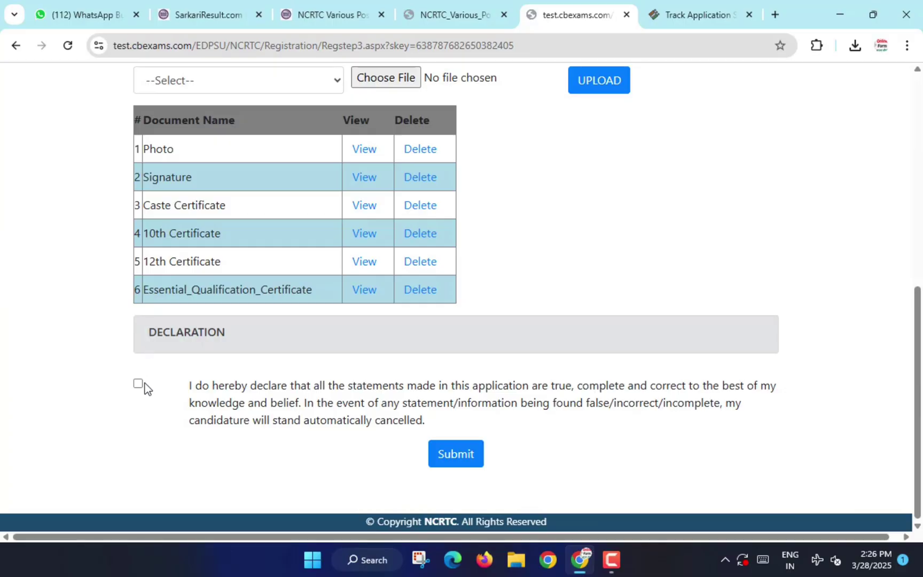
pyautogui.click(139, 383)
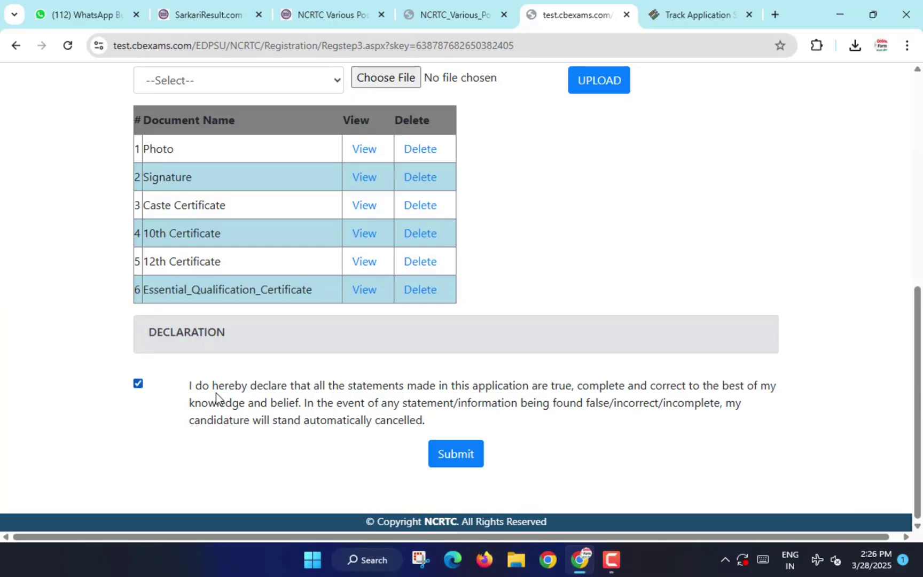
pyautogui.click(452, 457)
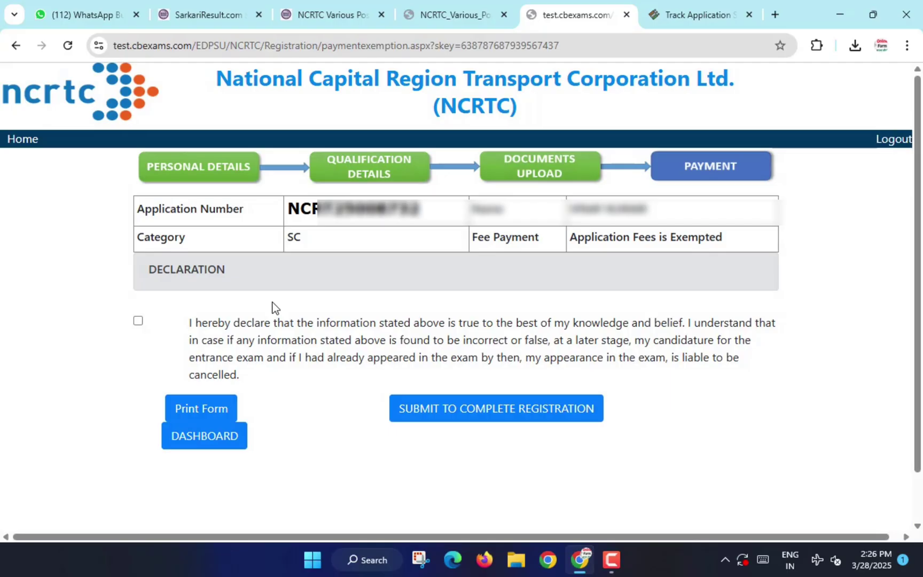
# Submit the fee-exempted registration for completion from the Payment page.
pyautogui.moveTo(127, 227)
pyautogui.mouseDown()
pyautogui.moveTo(241, 251)
pyautogui.moveTo(341, 250)
pyautogui.mouseUp()
pyautogui.moveTo(453, 226)
pyautogui.mouseDown()
pyautogui.moveTo(501, 247)
pyautogui.moveTo(736, 249)
pyautogui.mouseUp()
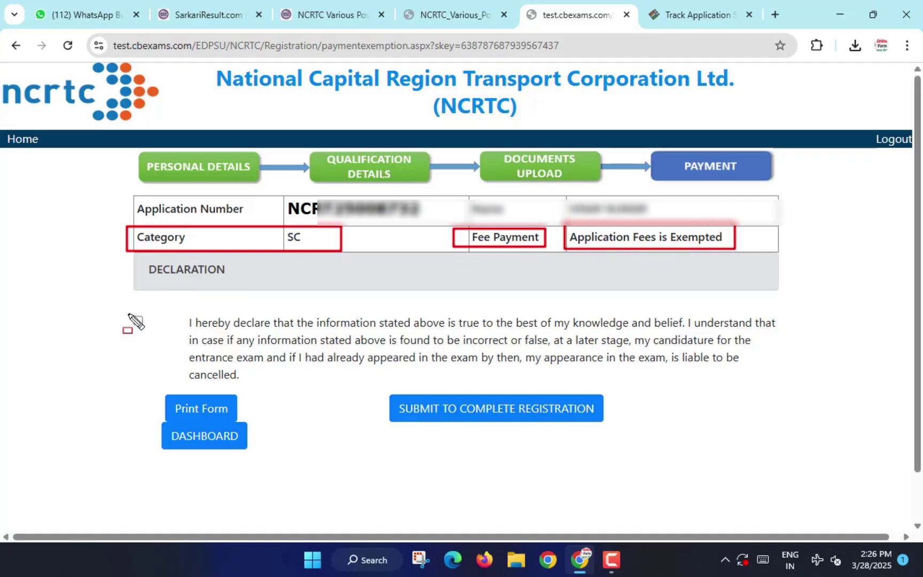
pyautogui.press('Escape')
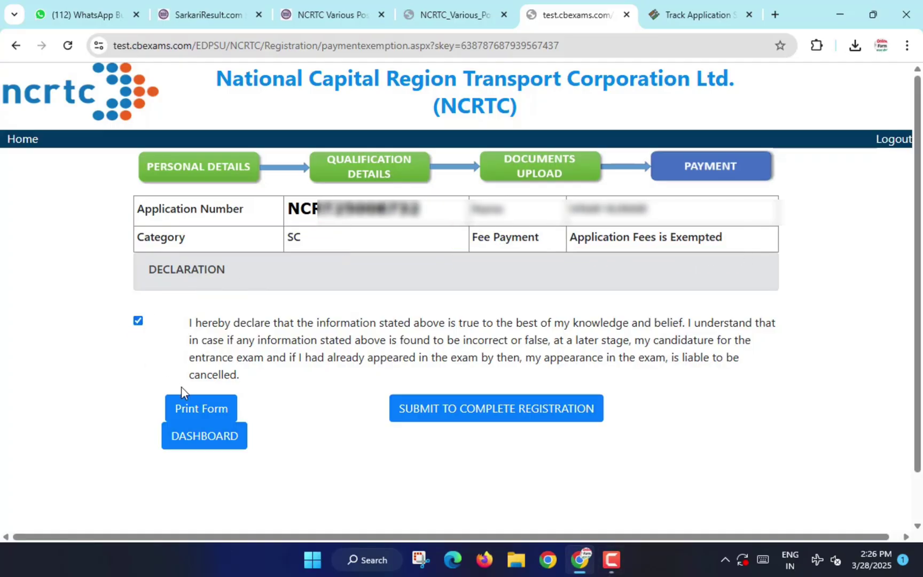
pyautogui.moveTo(379, 388)
pyautogui.mouseDown()
pyautogui.moveTo(438, 421)
pyautogui.moveTo(636, 429)
pyautogui.mouseUp()
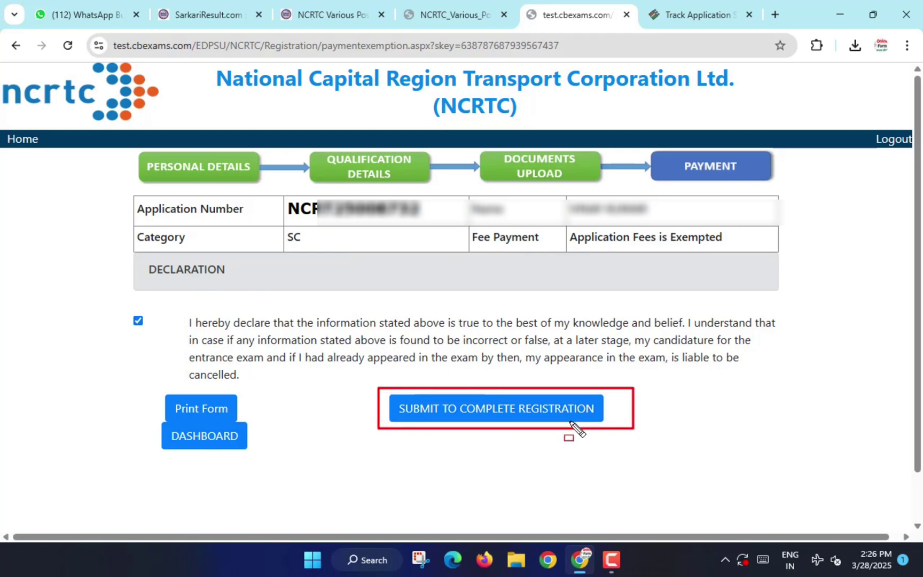
pyautogui.press('Escape')
pyautogui.click(461, 418)
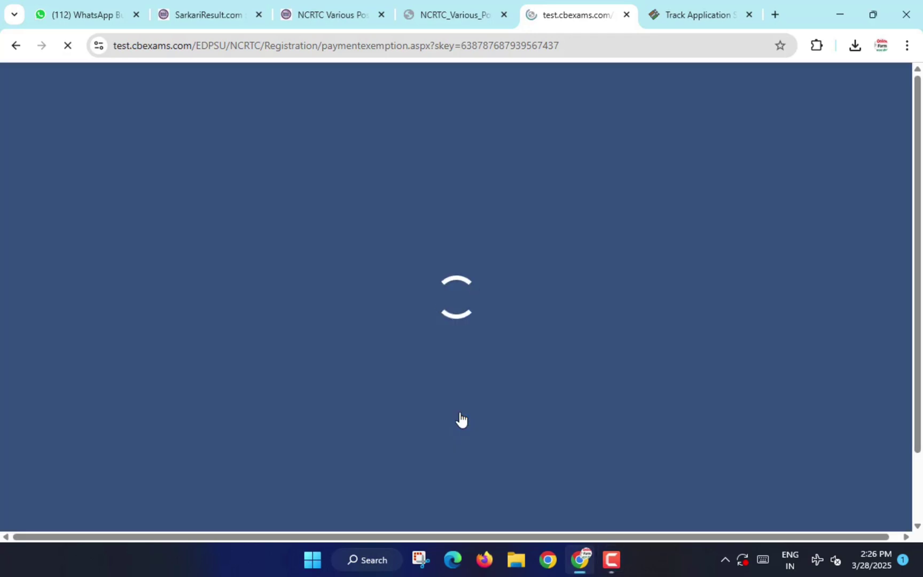
pyautogui.scroll(-2, 522, 408)
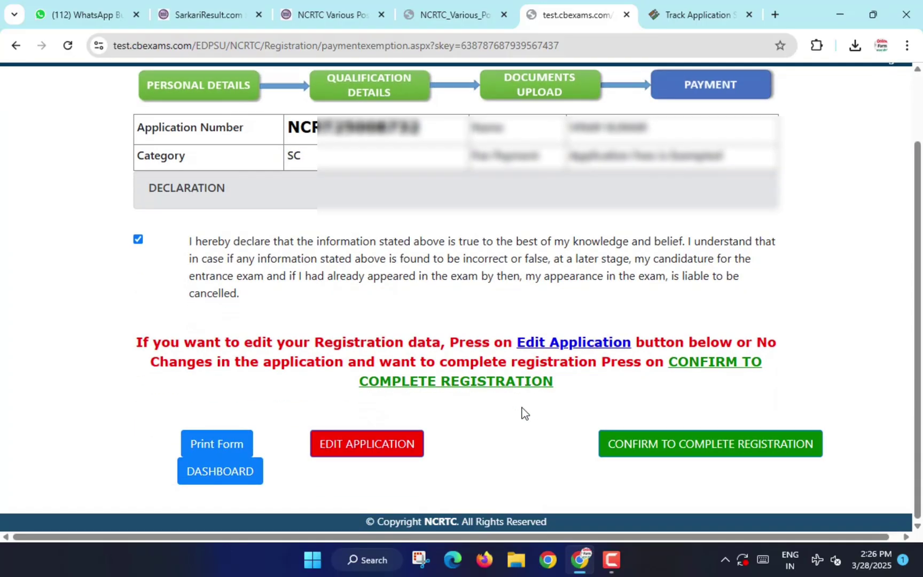
pyautogui.moveTo(571, 420); pyautogui.dragTo(844, 461)
pyautogui.press('Escape')
# Confirm the registration without edits and review the Registration Confirmation print form.
pyautogui.click(682, 450)
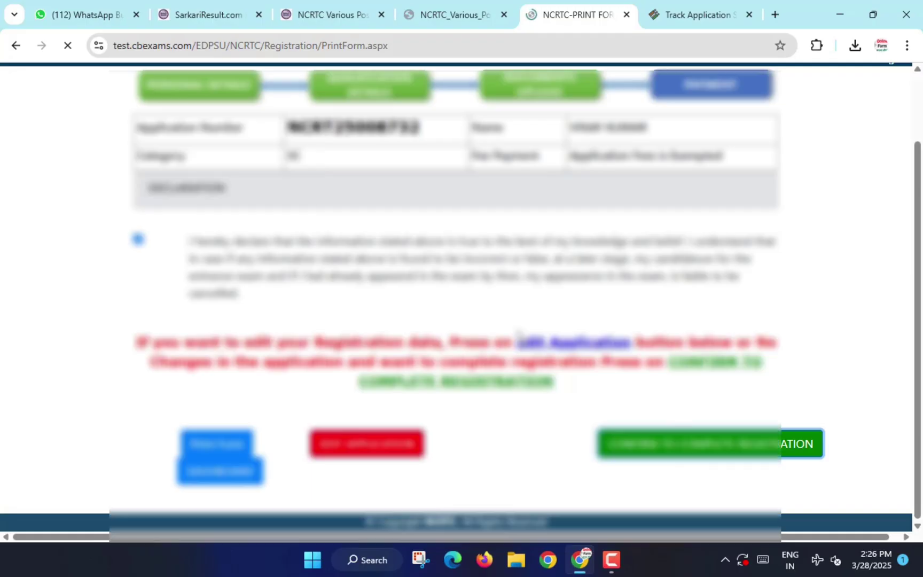
pyautogui.scroll(-15, 483, 362)
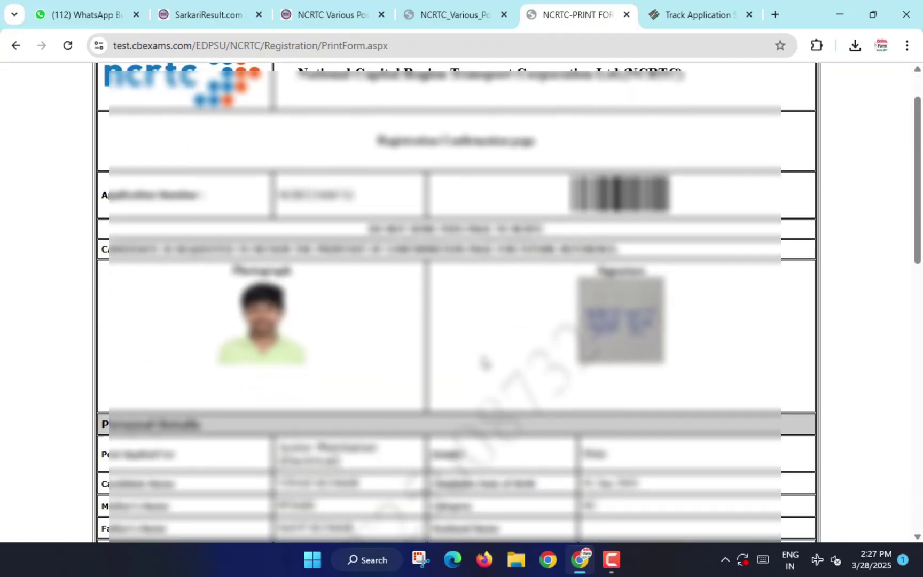
pyautogui.scroll(-2, 484, 362)
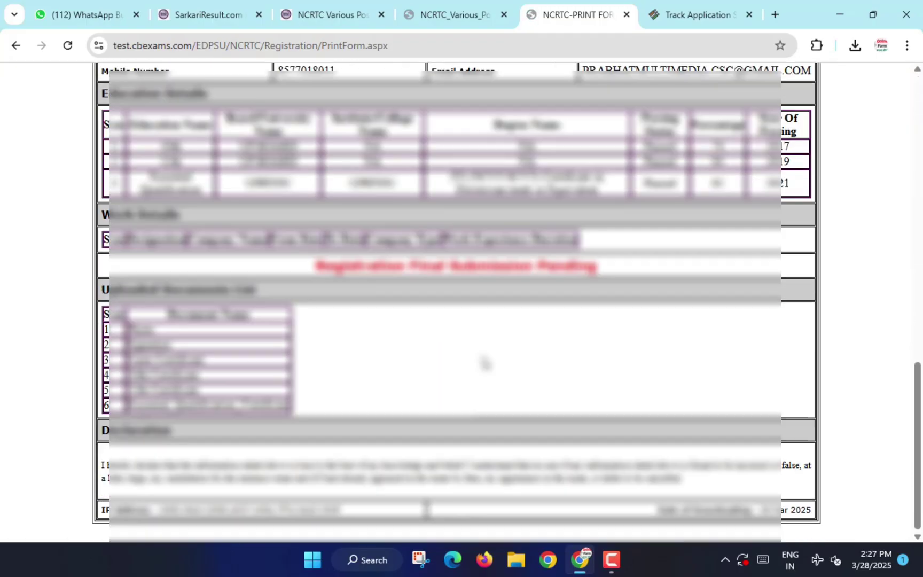
pyautogui.scroll(17, 483, 362)
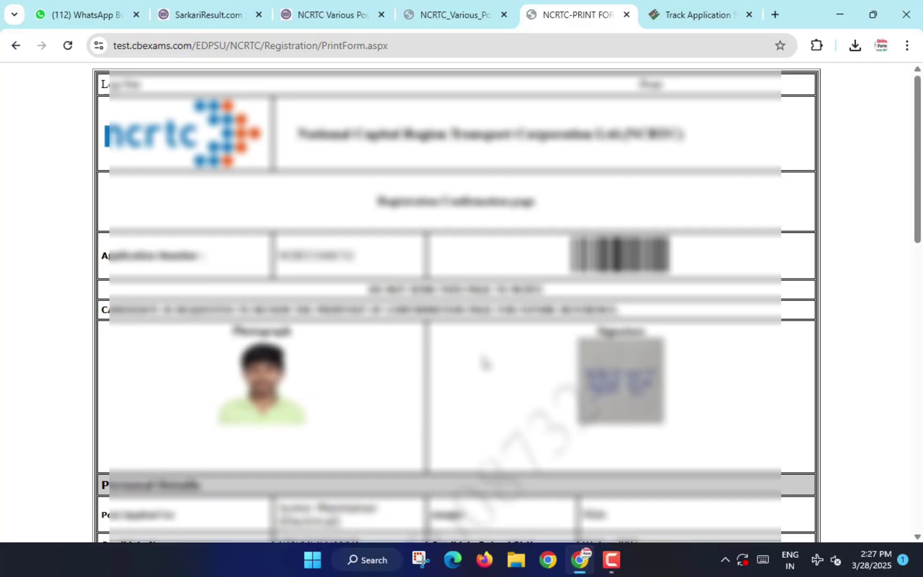